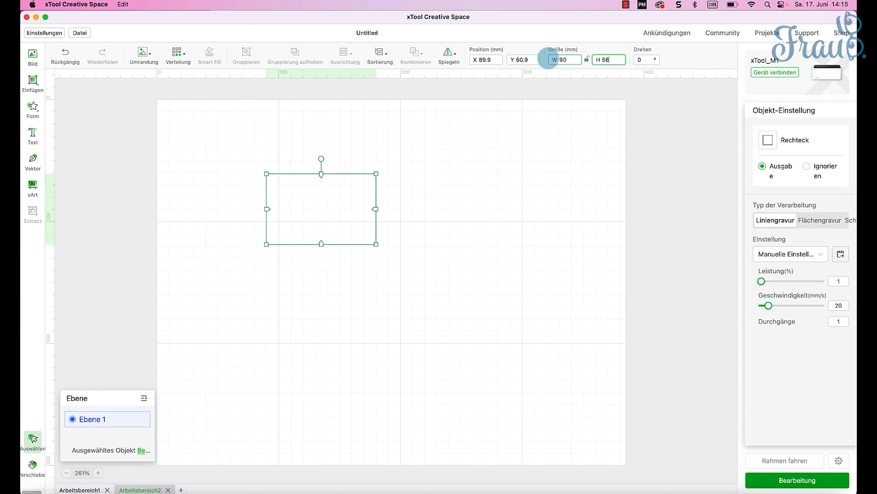
- Move the 90 × 58 mm rectangle up and to the left, to about X 70.8, Y 44.2 mm
{"action": "left_click", "coordinate": [466, 157]}
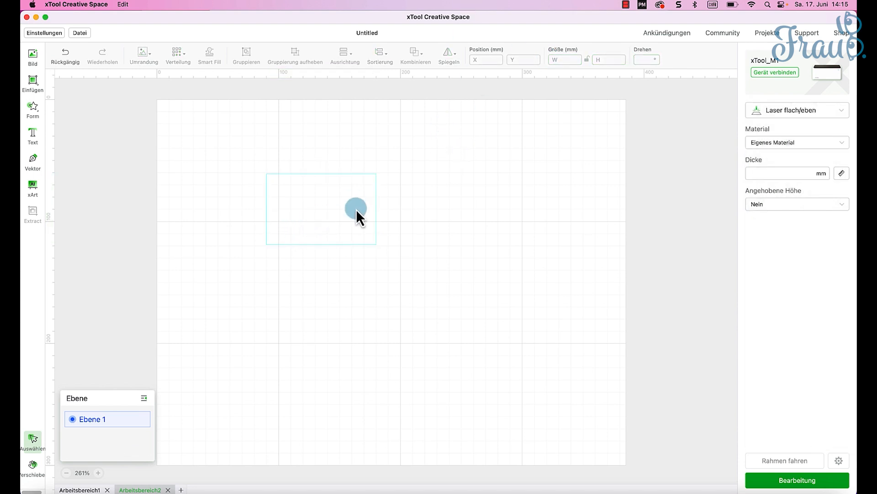
{"action": "left_click_drag", "start_coordinate": [338, 244], "coordinate": [314, 219]}
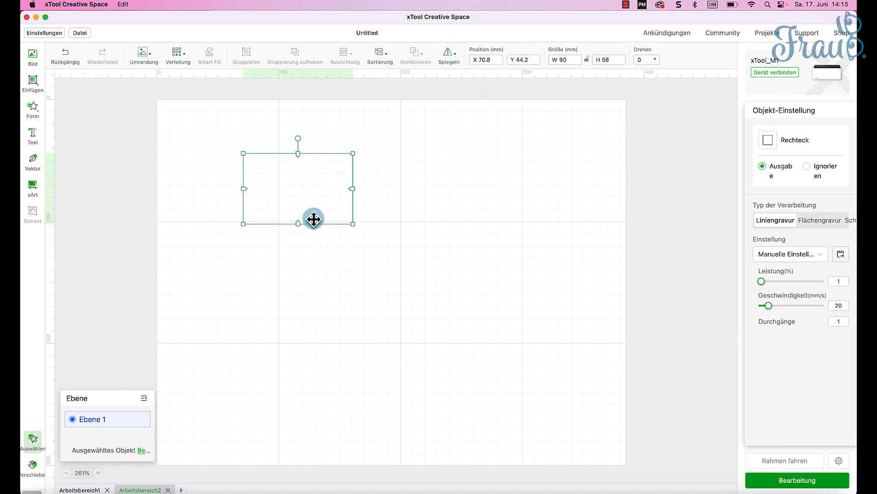
{"action": "scroll", "coordinate": [545, 254], "scroll_direction": "down", "scroll_amount": 1}
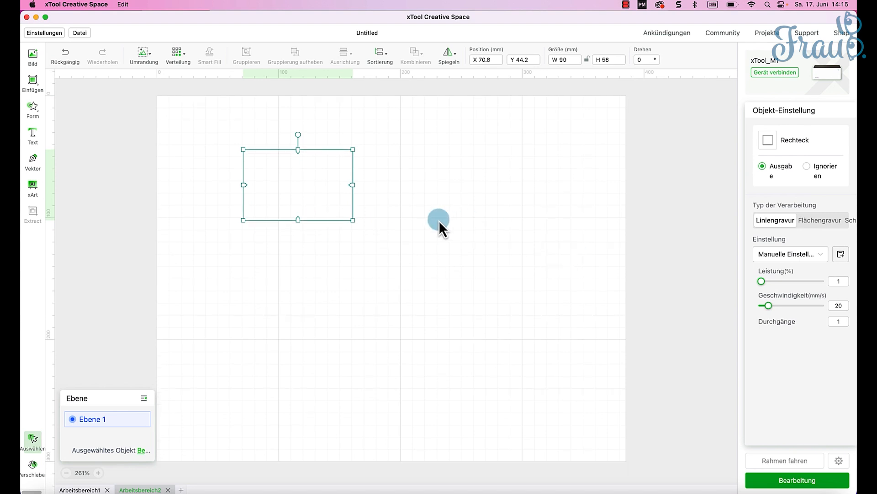
- Make three duplicates of the rectangle and arrange all four in a two-by-two grid with narrow gaps
{"action": "key", "text": "super+d"}
{"action": "key", "text": "super+d"}
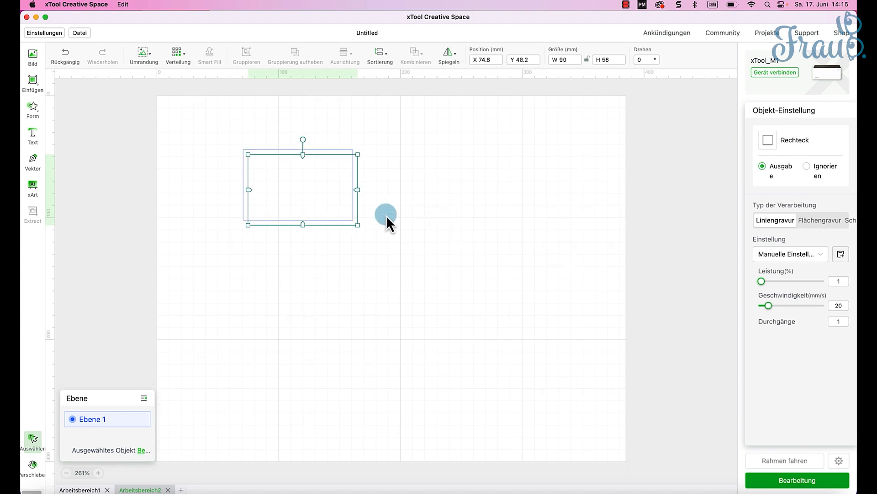
{"action": "key", "text": "super+d"}
{"action": "left_click_drag", "start_coordinate": [320, 204], "coordinate": [418, 270]}
{"action": "left_click_drag", "start_coordinate": [327, 275], "coordinate": [327, 262]}
{"action": "left_click_drag", "start_coordinate": [330, 178], "coordinate": [331, 179]}
{"action": "left_click_drag", "start_coordinate": [317, 265], "coordinate": [317, 265]}
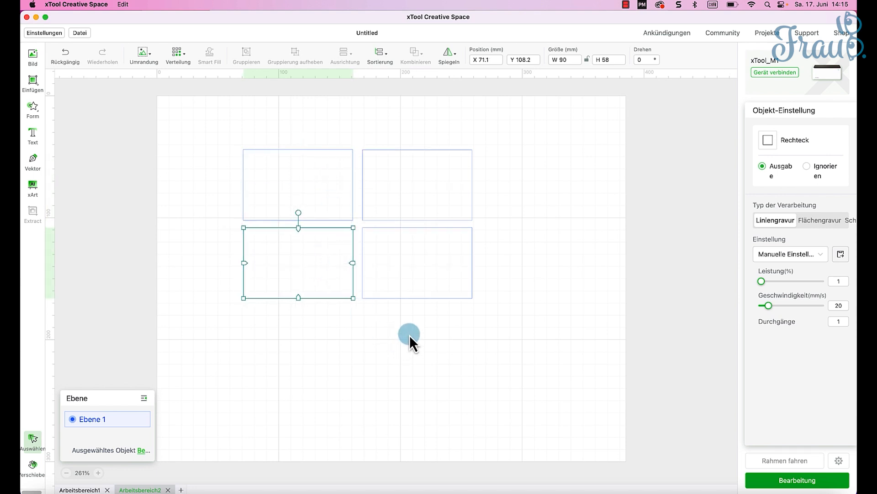
- Set the processing type of all four rectangles to Schneiden
{"action": "left_click", "coordinate": [409, 334]}
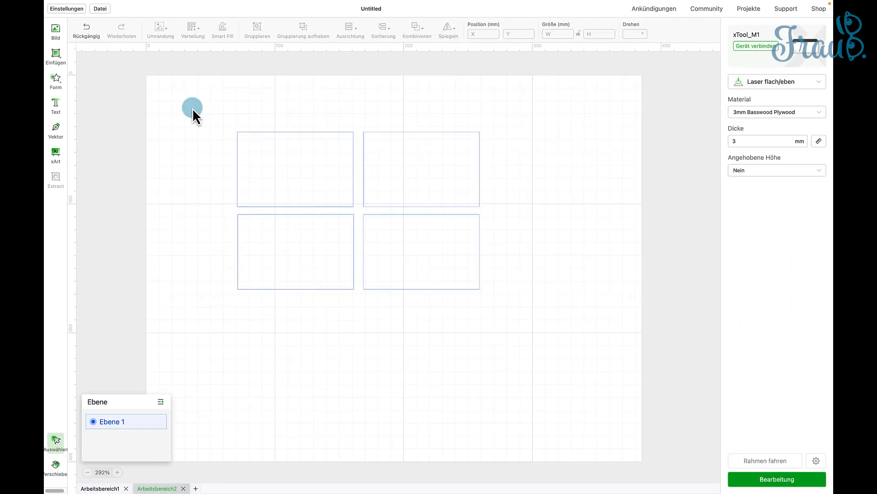
{"action": "left_click_drag", "start_coordinate": [193, 108], "coordinate": [540, 309]}
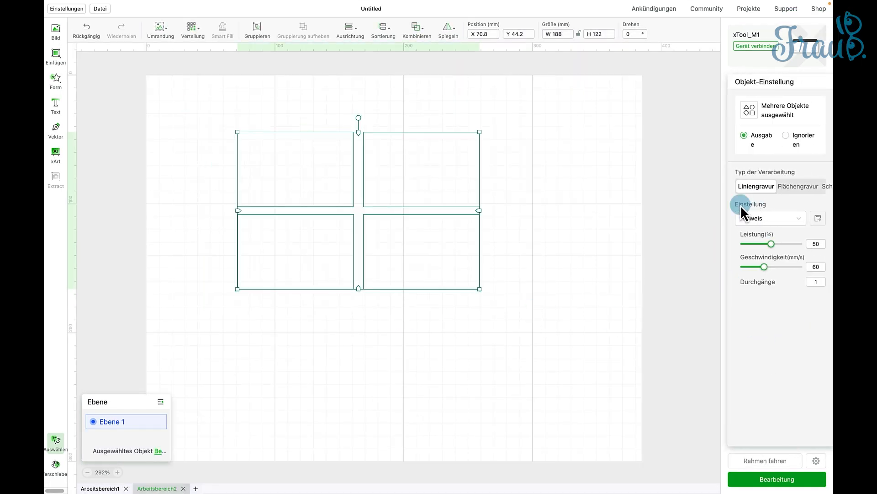
{"action": "left_click", "coordinate": [827, 186]}
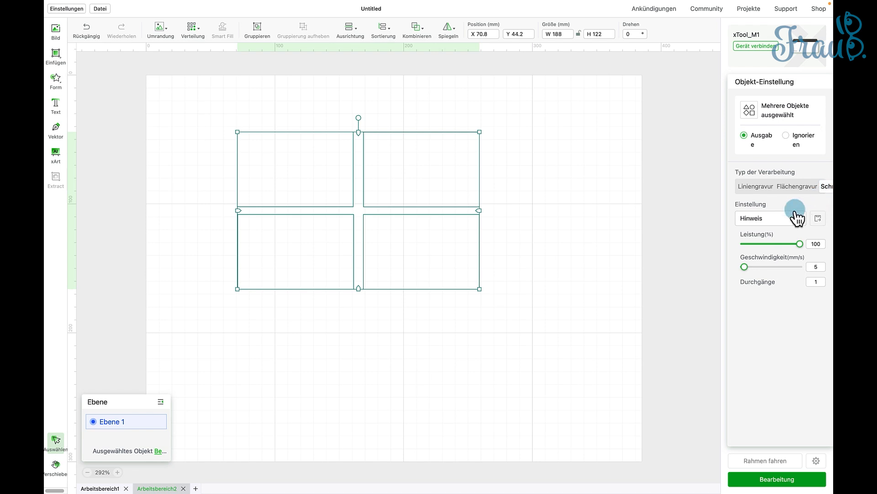
{"action": "left_click", "coordinate": [799, 220]}
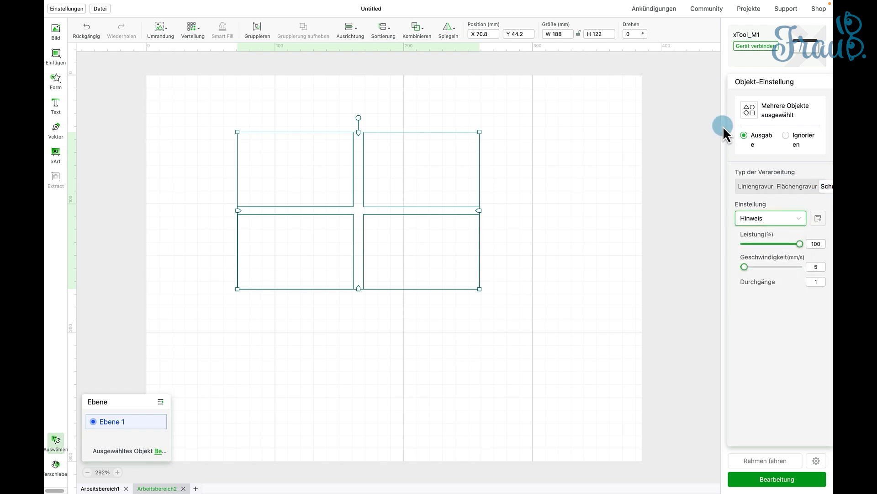
{"action": "left_click", "coordinate": [596, 233]}
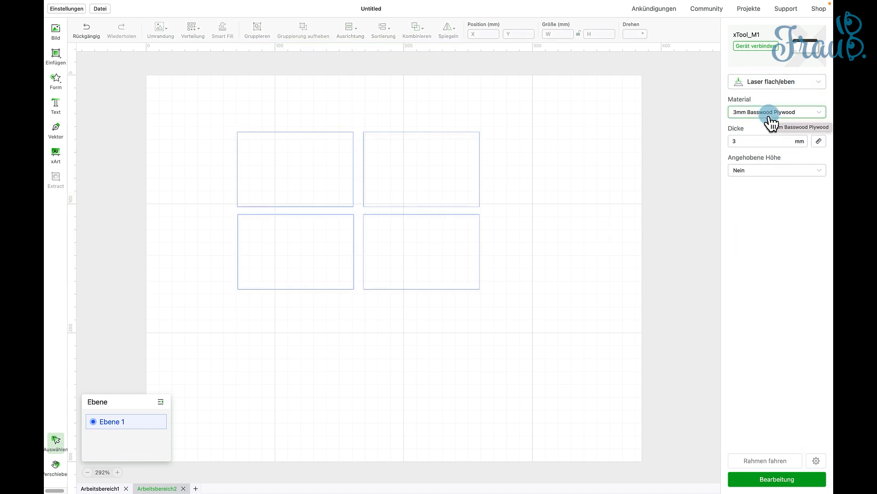
- Set the cutting parameters of all four rectangles to 85% power and 7 mm/s speed, with one pass
{"action": "left_click", "coordinate": [764, 143]}
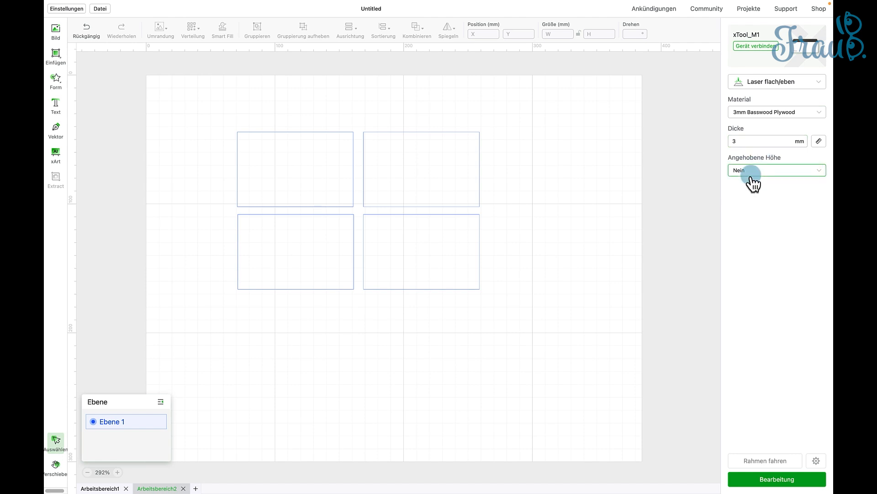
{"action": "left_click_drag", "start_coordinate": [215, 117], "coordinate": [569, 327]}
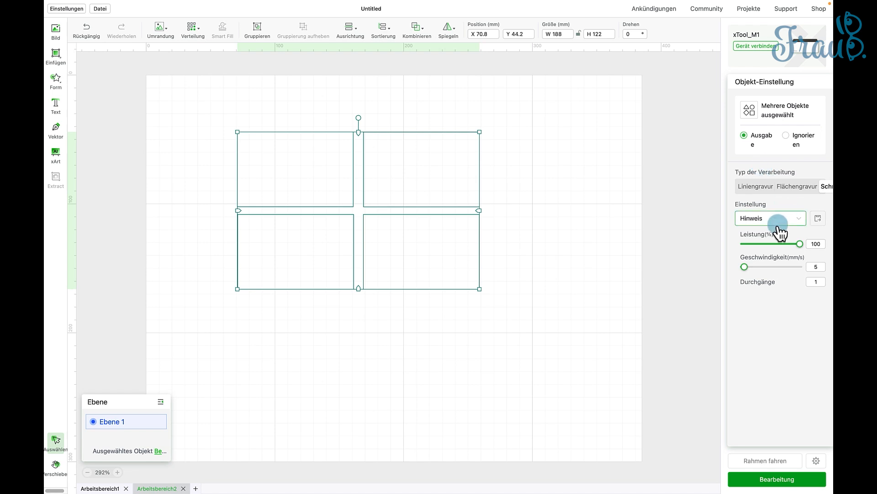
{"action": "left_click", "coordinate": [816, 243]}
{"action": "double_click", "coordinate": [816, 244]}
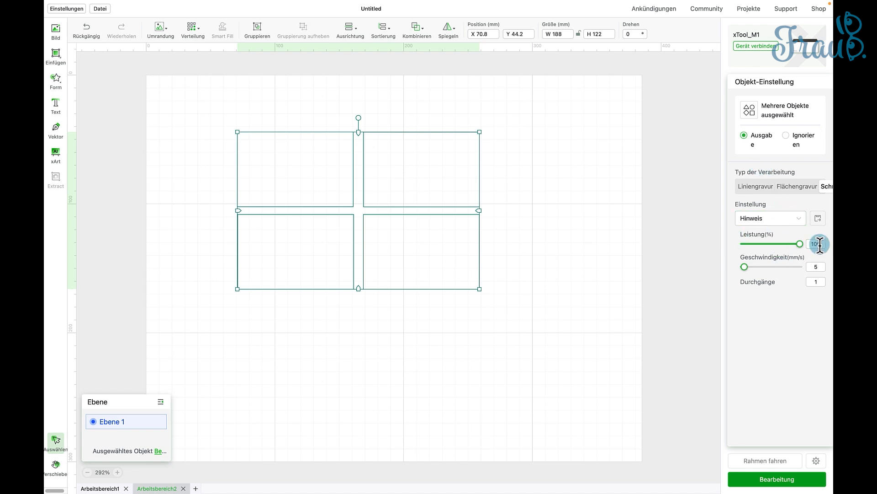
{"action": "type", "text": "85"}
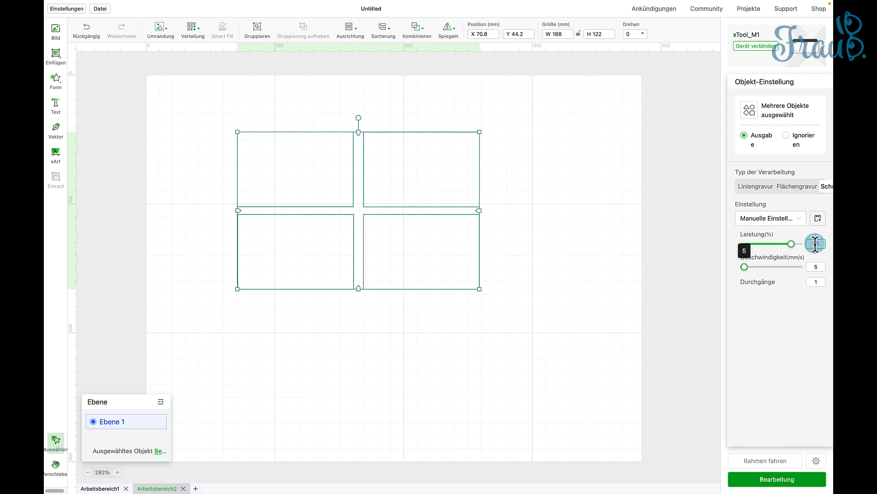
{"action": "double_click", "coordinate": [815, 265]}
{"action": "left_click_drag", "start_coordinate": [814, 265], "coordinate": [832, 266]}
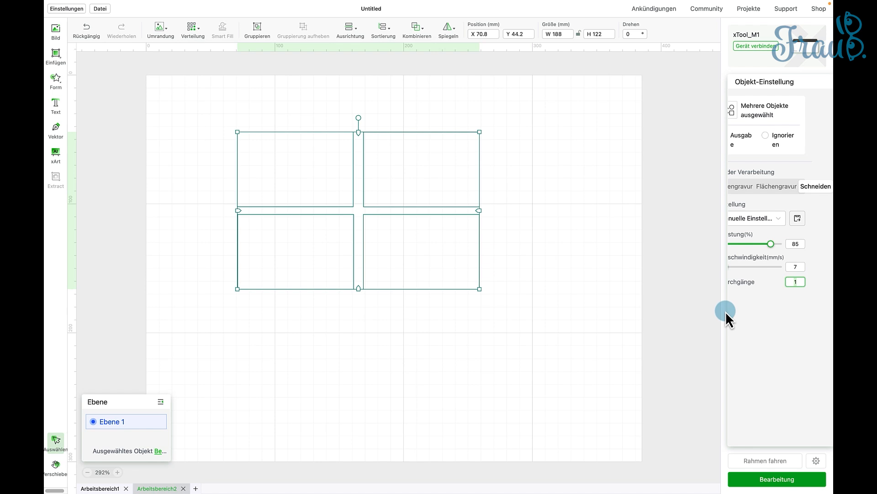
{"action": "left_click", "coordinate": [690, 347]}
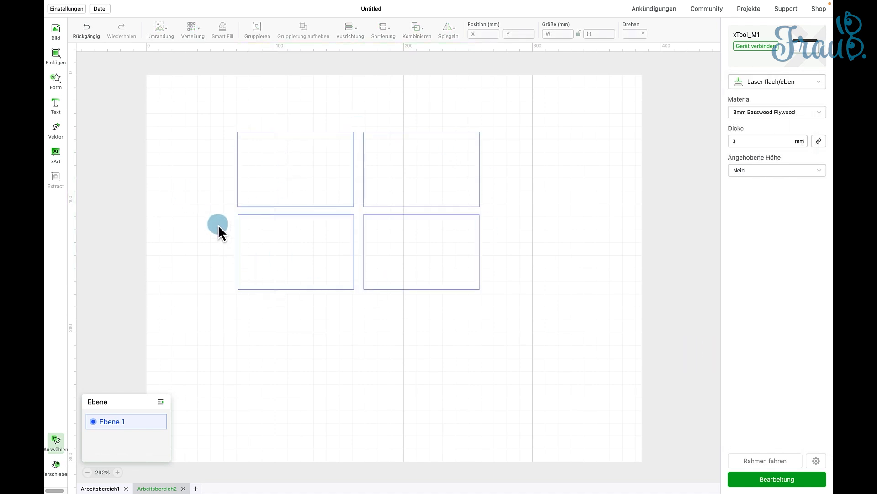
- Duplicate the upper-left rectangle and enlarge the copy to an outer frame of about 215 × 147 mm around all four rectangles
{"action": "left_click", "coordinate": [250, 196]}
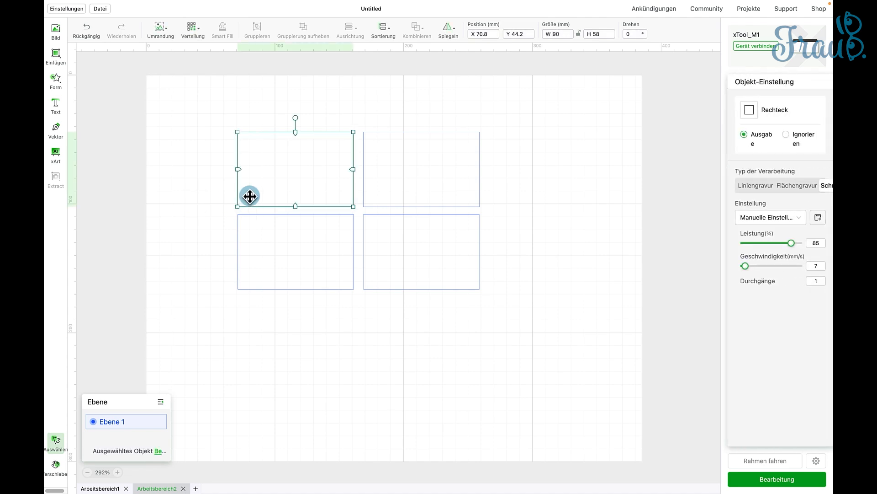
{"action": "left_click_drag", "start_coordinate": [250, 196], "coordinate": [248, 153]}
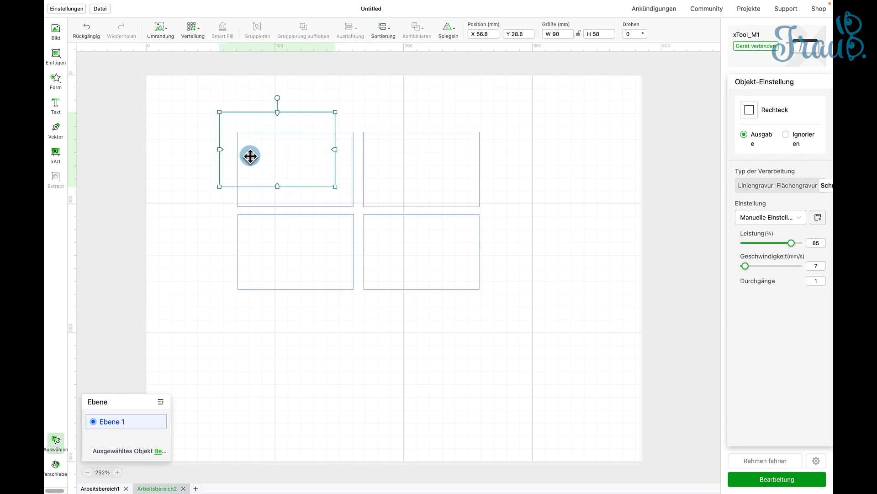
{"action": "left_click_drag", "start_coordinate": [340, 192], "coordinate": [497, 300]}
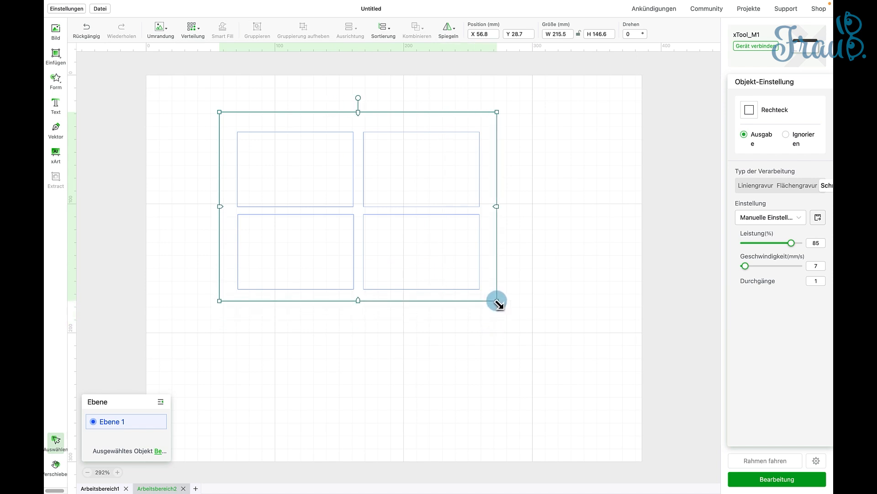
{"action": "left_click", "coordinate": [510, 355]}
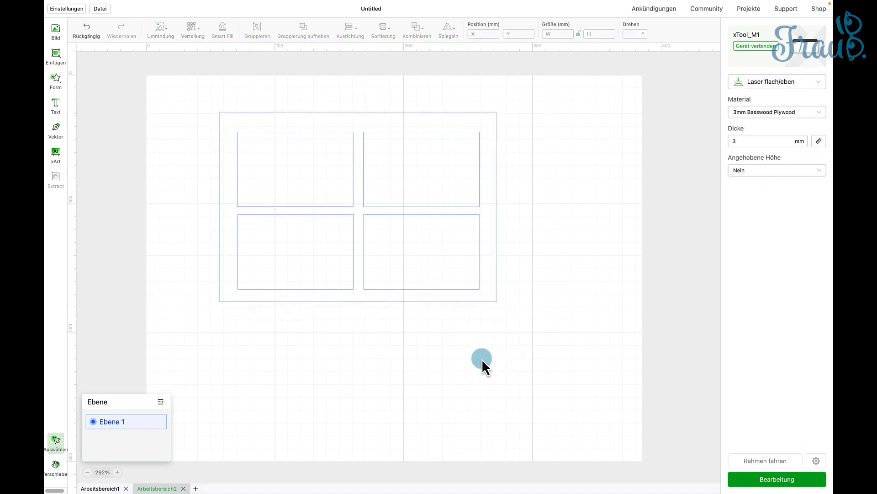
- Group the four inner rectangles and check the outer frame's cutting power
{"action": "left_click", "coordinate": [436, 274]}
{"action": "left_click", "coordinate": [399, 183], "text": "shift"}
{"action": "left_click", "coordinate": [304, 174], "text": "shift"}
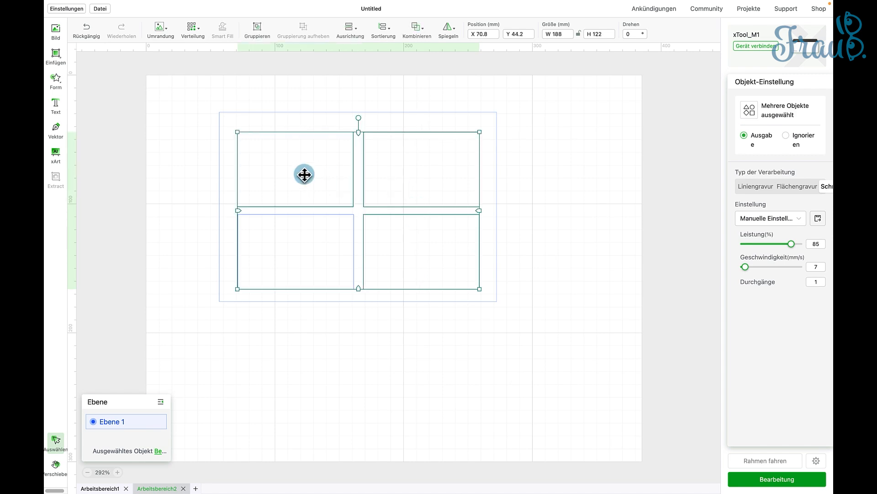
{"action": "left_click", "coordinate": [304, 252], "text": "shift"}
{"action": "right_click", "coordinate": [305, 253]}
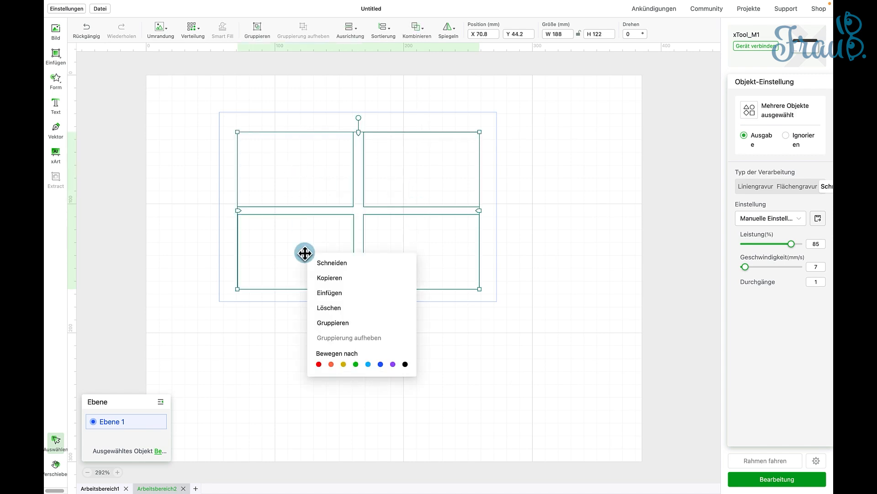
{"action": "left_click", "coordinate": [341, 322]}
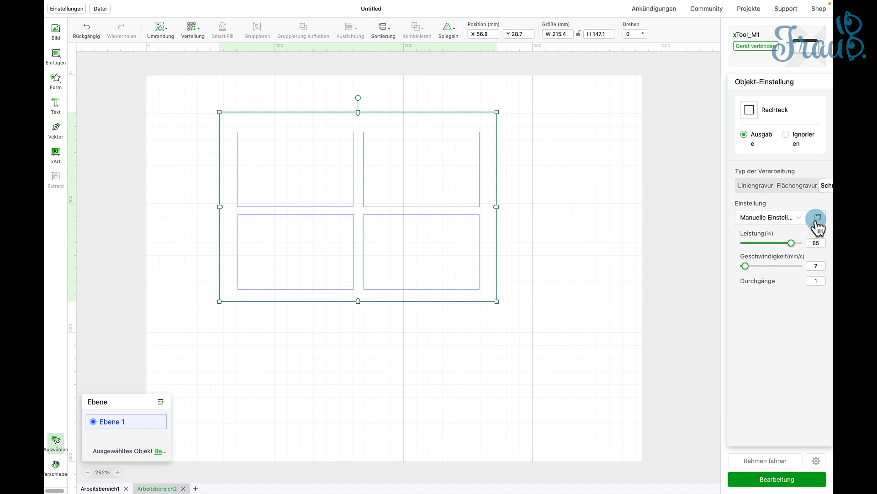
{"action": "left_click", "coordinate": [821, 244]}
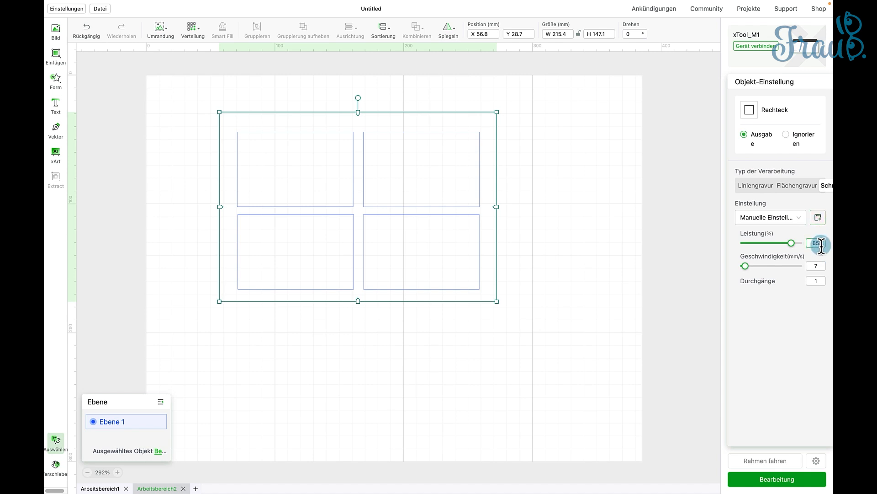
{"action": "left_click", "coordinate": [517, 323]}
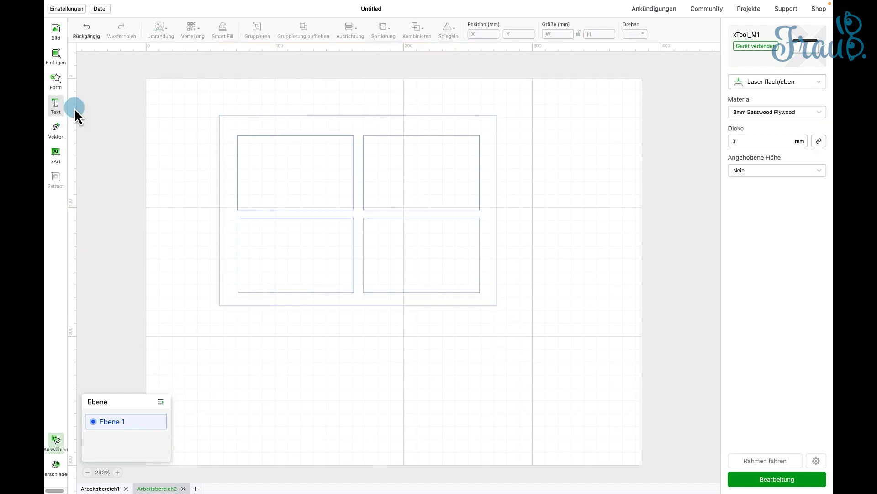
- Add a text object reading "Businesscards xTool 0,2 mm"
{"action": "left_click", "coordinate": [56, 105]}
{"action": "left_click", "coordinate": [700, 65]}
{"action": "double_click", "coordinate": [700, 64]}
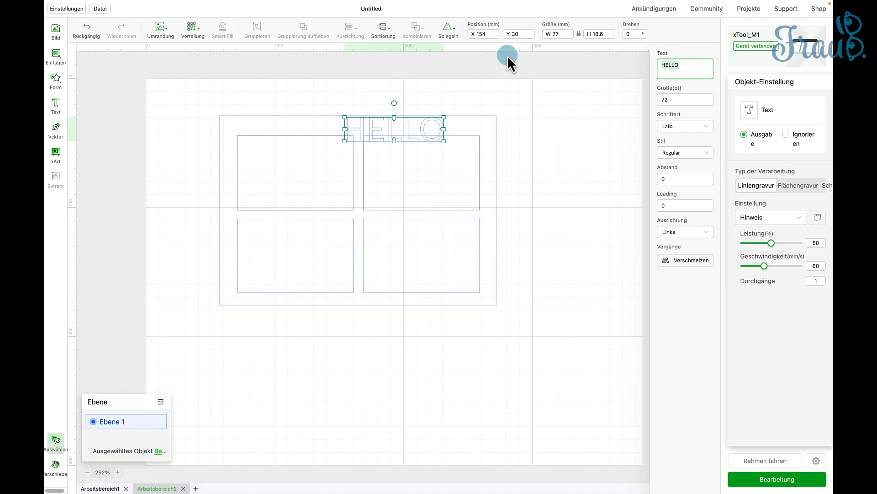
{"action": "type", "text": "Businesscards"}
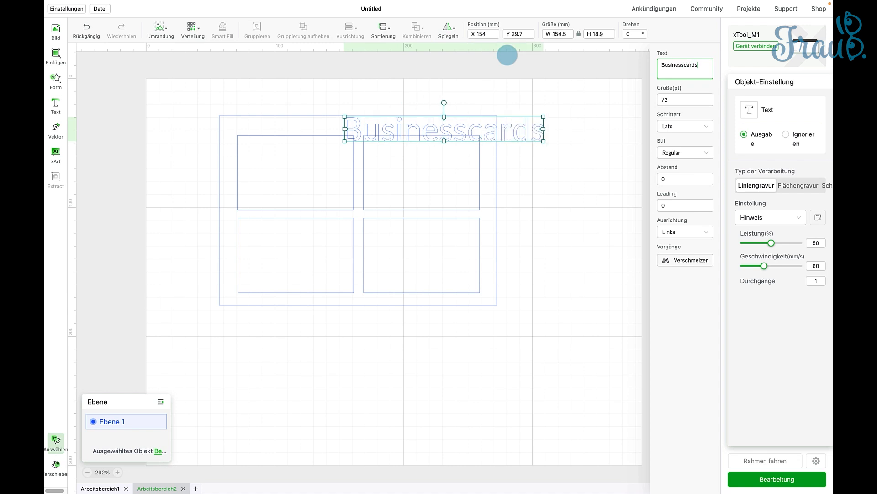
{"action": "type", "text": " xTool 0"}
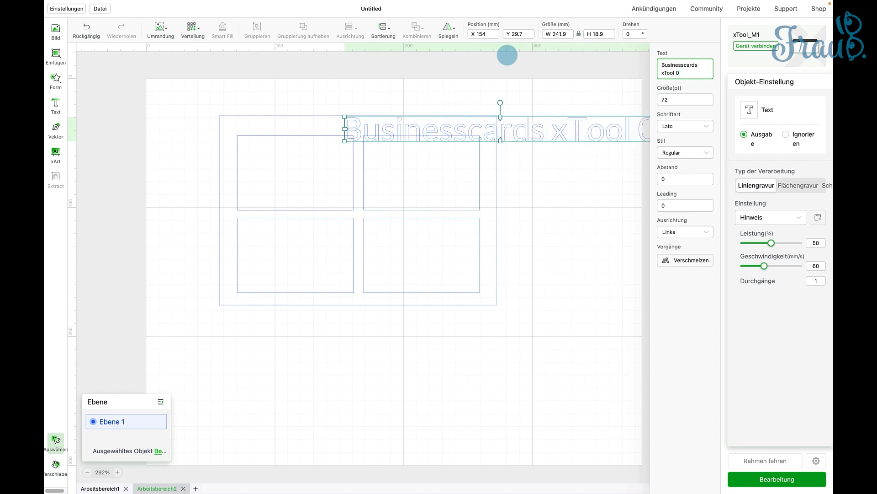
{"action": "type", "text": ",2 mm"}
- Move the text to the left and add a second line reading "Power 90 / Speed 250 / Linien 200"
{"action": "left_click_drag", "start_coordinate": [554, 100], "coordinate": [387, 103]}
{"action": "left_click", "coordinate": [699, 73]}
{"action": "key", "text": "Return"}
{"action": "type", "text": "Power 90 / Speed"}
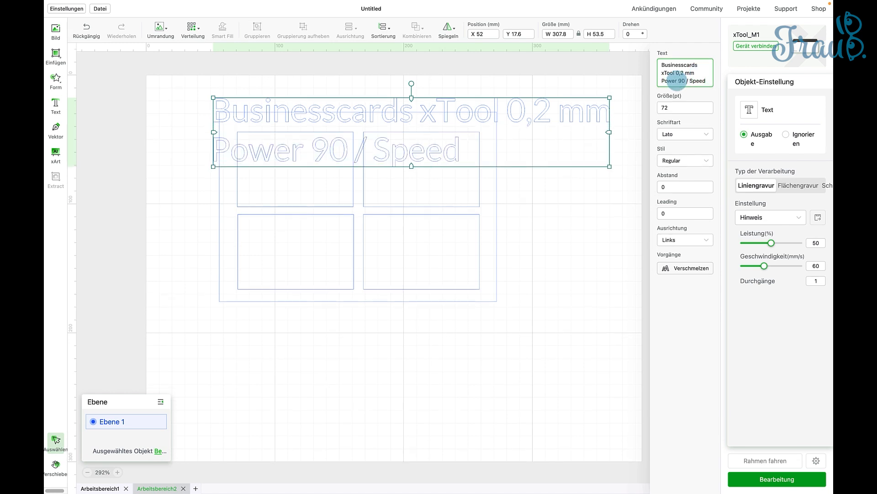
{"action": "type", "text": " 250 / Linien 200"}
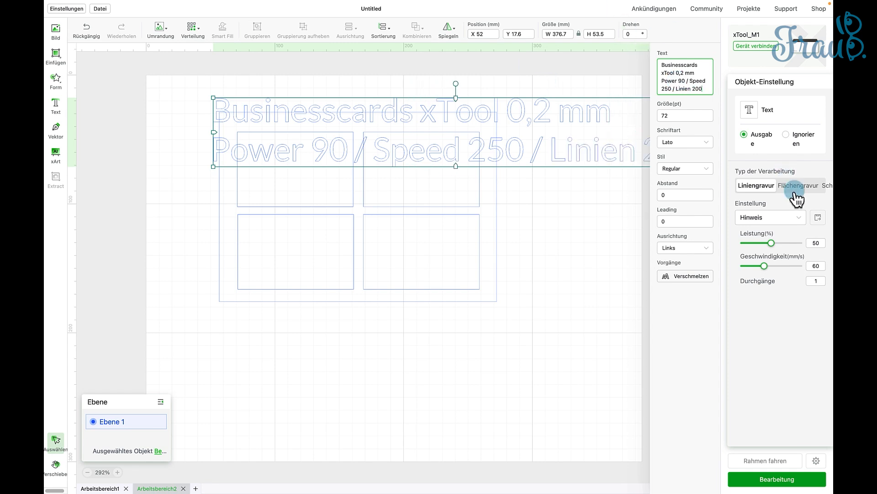
- Set the text to Flächengravur and scale it down to fit within the outer frame
{"action": "left_click", "coordinate": [798, 186]}
{"action": "left_click_drag", "start_coordinate": [398, 133], "coordinate": [300, 156]}
{"action": "left_click_drag", "start_coordinate": [604, 193], "coordinate": [260, 112]}
{"action": "left_click_drag", "start_coordinate": [208, 135], "coordinate": [324, 133]}
- Join the two text lines with a hyphen and centre the single line above the rectangles inside the frame
{"action": "left_click", "coordinate": [662, 81]}
{"action": "key", "text": "BackSpace"}
{"action": "type", "text": "-"}
{"action": "mouse_move", "coordinate": [445, 126]}
{"action": "left_mouse_down"}
{"action": "mouse_move", "coordinate": [462, 133]}
{"action": "mouse_move", "coordinate": [450, 131]}
{"action": "left_mouse_up"}
{"action": "left_click_drag", "start_coordinate": [397, 121], "coordinate": [399, 123]}
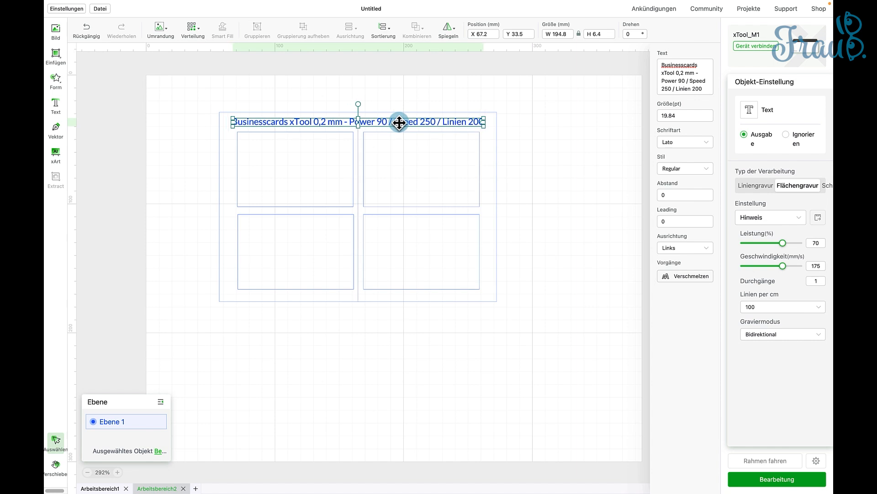
{"action": "left_click", "coordinate": [532, 347]}
- Insert a triangle, shrink it to about 10.5 × 9.5 mm and set it to Flächengravur
{"action": "left_click", "coordinate": [54, 81]}
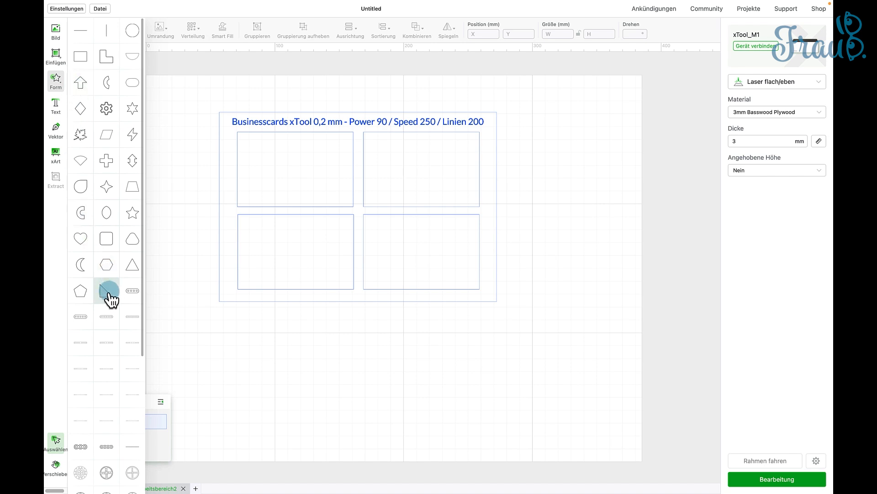
{"action": "left_click", "coordinate": [131, 266]}
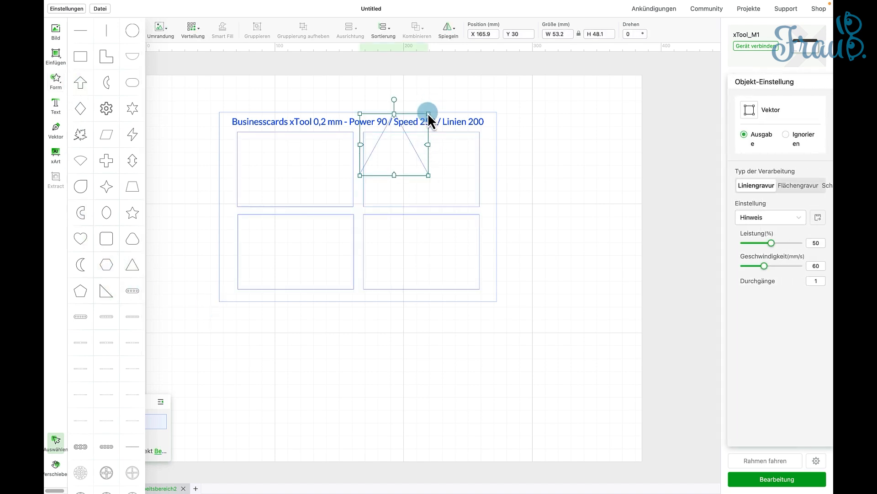
{"action": "left_click_drag", "start_coordinate": [427, 115], "coordinate": [367, 164]}
{"action": "left_click", "coordinate": [803, 187]}
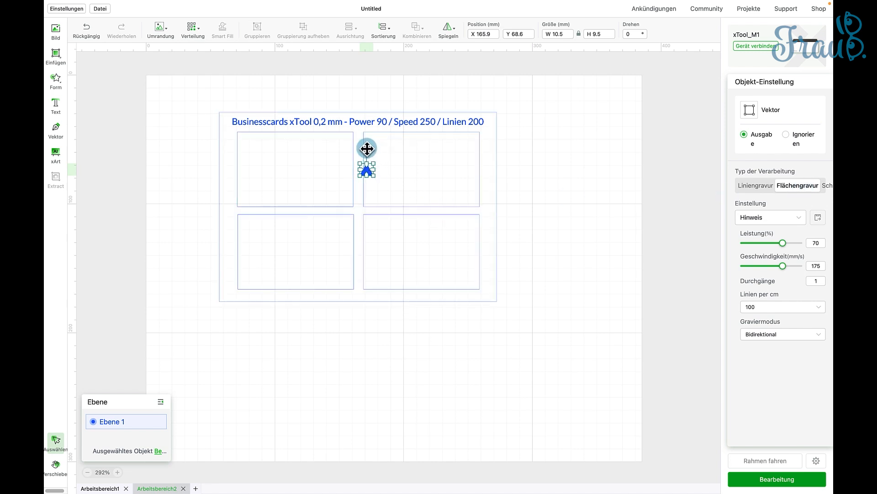
- Place the triangle left of the upper-left rectangle and paste copies beside and below the lower-left rectangle as markers
{"action": "left_click_drag", "start_coordinate": [324, 174], "coordinate": [232, 175]}
{"action": "key", "text": "super+v"}
{"action": "left_click_drag", "start_coordinate": [238, 243], "coordinate": [171, 264]}
{"action": "left_click_drag", "start_coordinate": [238, 261], "coordinate": [256, 291]}
{"action": "key", "text": "super+c"}
{"action": "key", "text": "super+v"}
- Nudge the group of four rectangles slightly upward inside the outer frame
{"action": "left_click", "coordinate": [390, 279]}
{"action": "key", "text": "Up"}
{"action": "key", "text": "Up"}
{"action": "key", "text": "Up"}
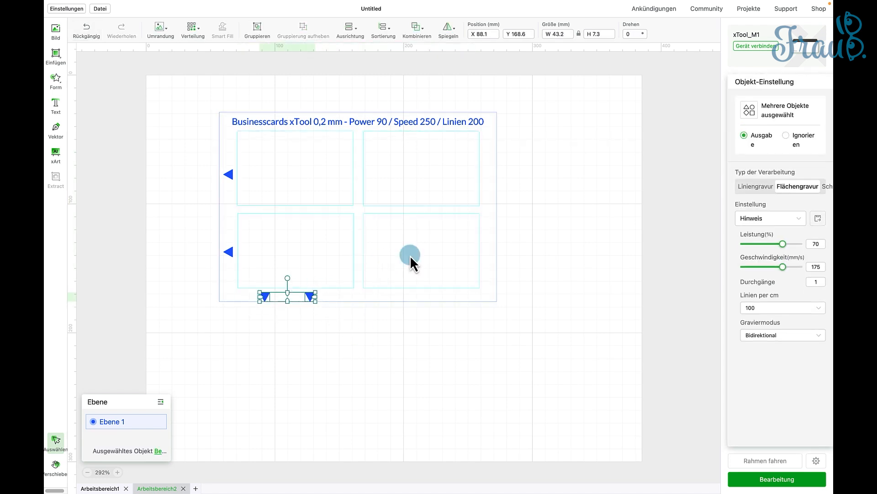
- Shrink the two triangles below the lower-left rectangle to about 37.3 × 6.3 mm overall and nudge them upward
{"action": "key", "text": "Up"}
{"action": "key", "text": "Up"}
{"action": "key", "text": "Up"}
{"action": "left_click_drag", "start_coordinate": [315, 291], "coordinate": [310, 293]}
{"action": "key", "text": "Up"}
{"action": "key", "text": "Up"}
- Reselect both triangles beneath the lower-left rectangle and nudge them up to just below its edge
{"action": "left_click", "coordinate": [380, 320]}
{"action": "left_click", "coordinate": [270, 290]}
{"action": "left_click", "coordinate": [310, 313]}
{"action": "left_click", "coordinate": [305, 294]}
{"action": "left_click", "coordinate": [264, 297], "text": "shift"}
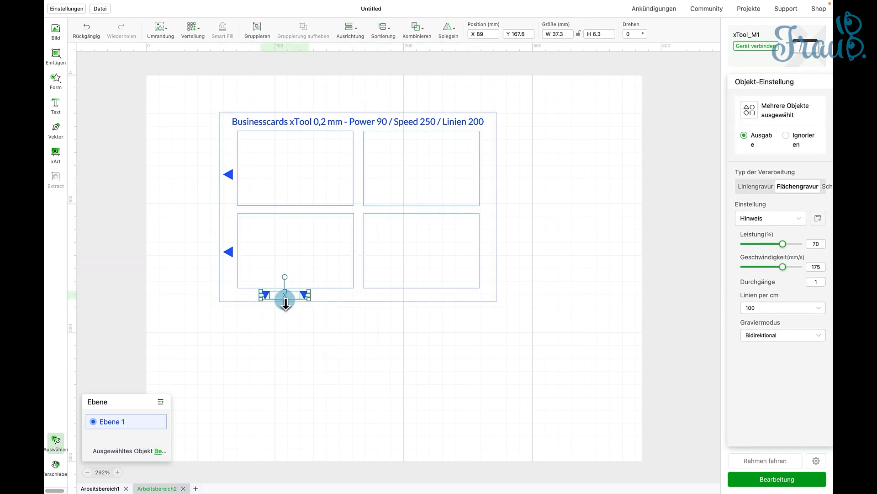
{"action": "left_click", "coordinate": [314, 319]}
- Select the two triangles beside the left-hand rectangles and nudge them slightly closer to the rectangles
{"action": "left_click", "coordinate": [228, 251]}
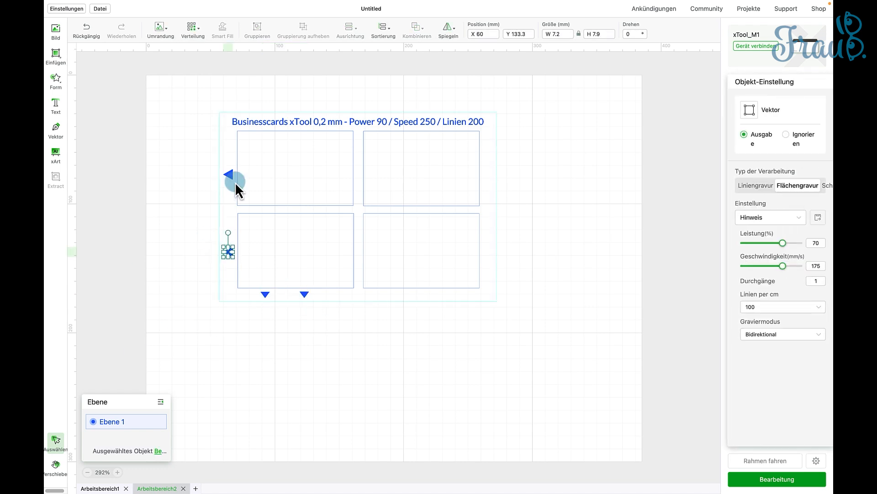
{"action": "left_click", "coordinate": [229, 175], "text": "shift"}
{"action": "left_click", "coordinate": [176, 262]}
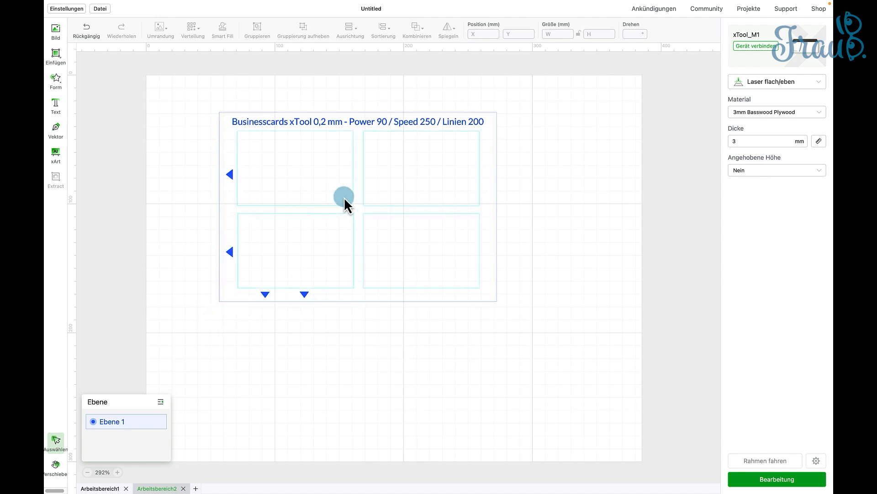
- Set the engraving power to 50 % and speed to 150 mm/s for the settings text and all four triangles together
{"action": "left_click", "coordinate": [343, 122]}
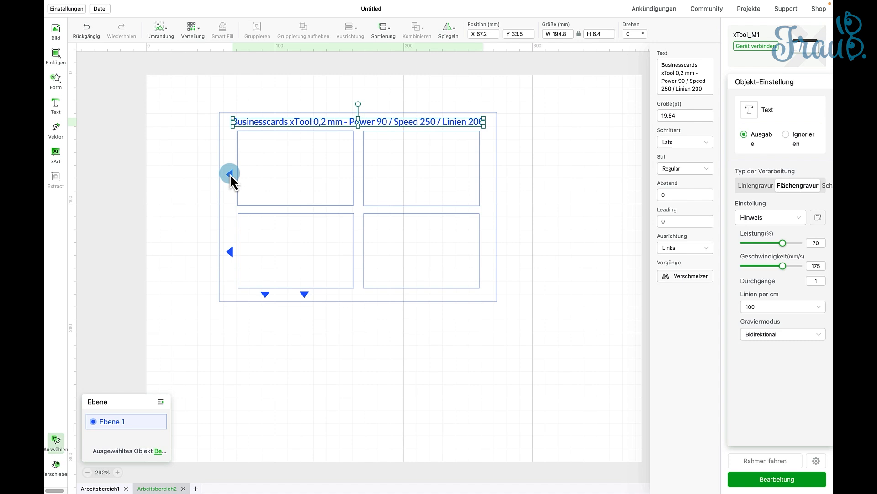
{"action": "left_click", "coordinate": [230, 174], "text": "shift"}
{"action": "left_click", "coordinate": [229, 253], "text": "shift"}
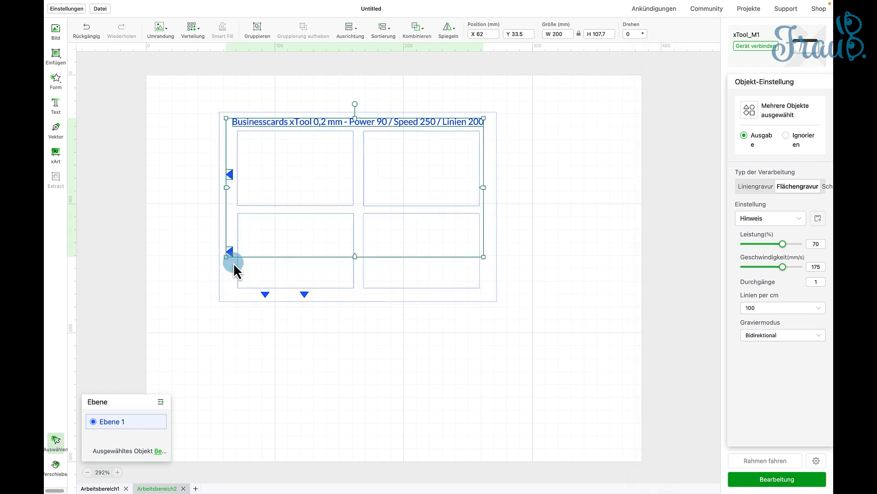
{"action": "left_click", "coordinate": [265, 294], "text": "shift"}
{"action": "left_click", "coordinate": [307, 295], "text": "shift"}
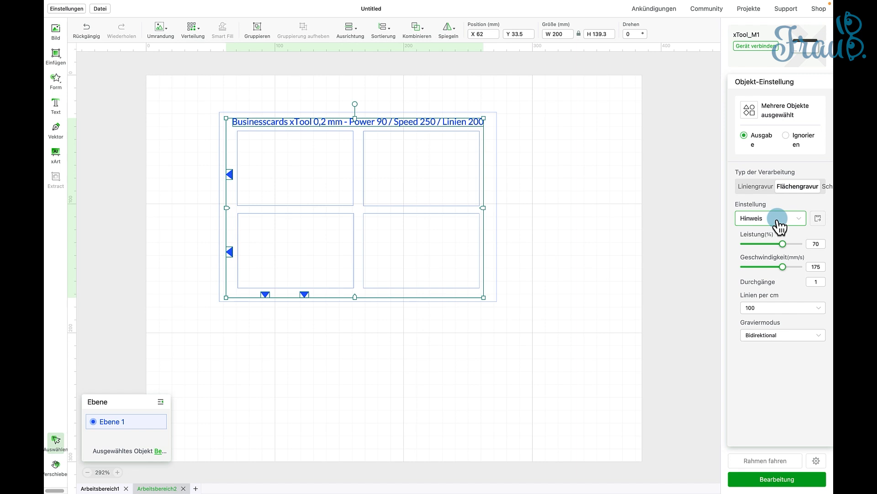
{"action": "double_click", "coordinate": [819, 244]}
{"action": "type", "text": "5"}
{"action": "key", "text": "Tab"}
{"action": "type", "text": "1"}
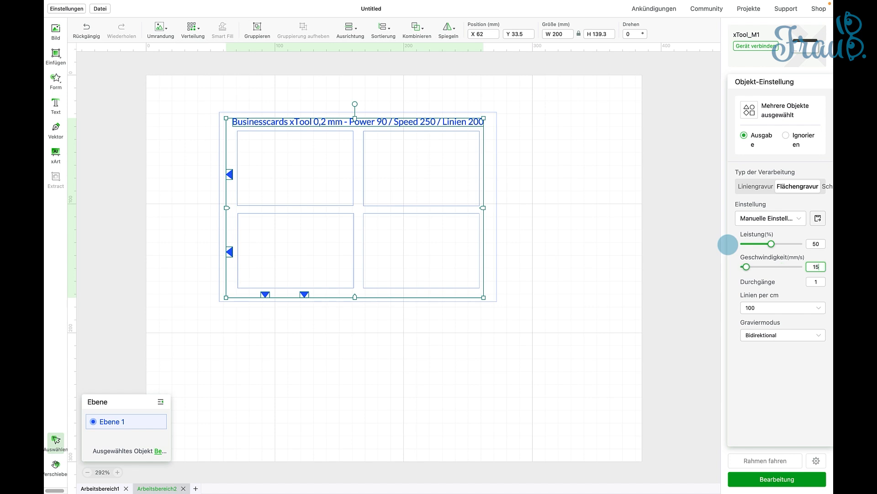
{"action": "key", "text": "Tab"}
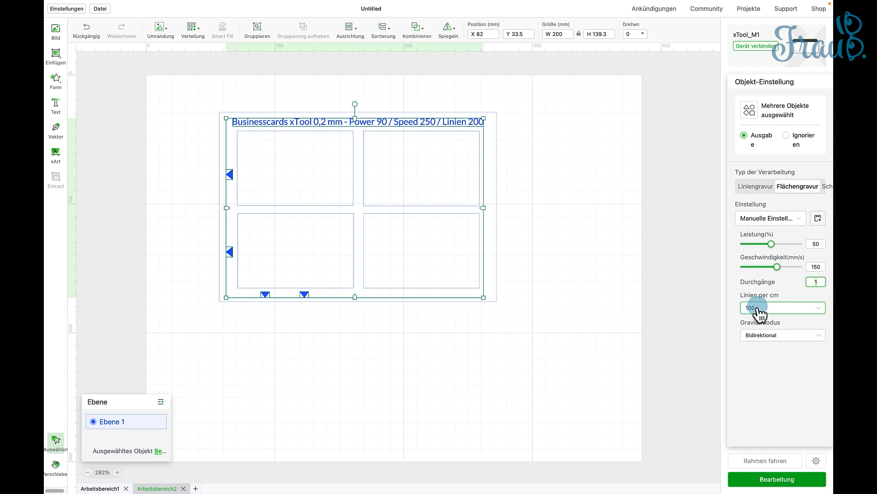
{"action": "left_click", "coordinate": [604, 236]}
- Save the outer frame's cutting settings as a custom preset named "Basswood 3mm Cut"
{"action": "left_click", "coordinate": [498, 229]}
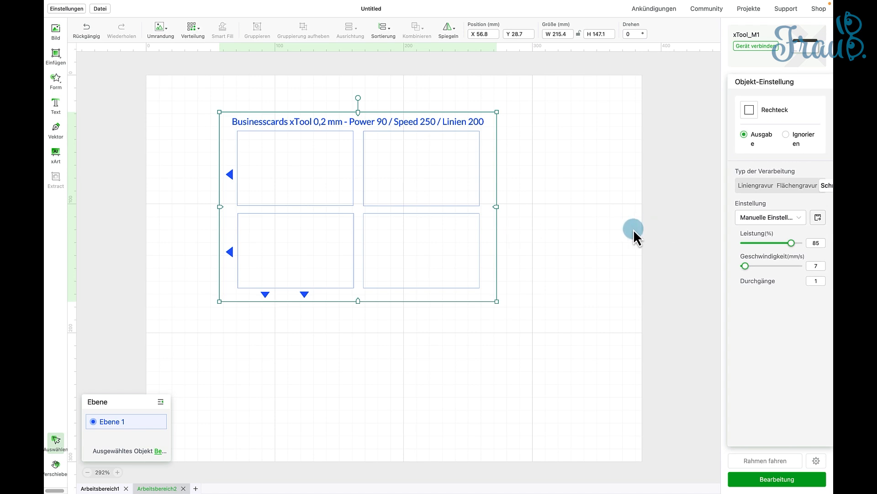
{"action": "left_click", "coordinate": [819, 266]}
{"action": "left_click", "coordinate": [819, 217]}
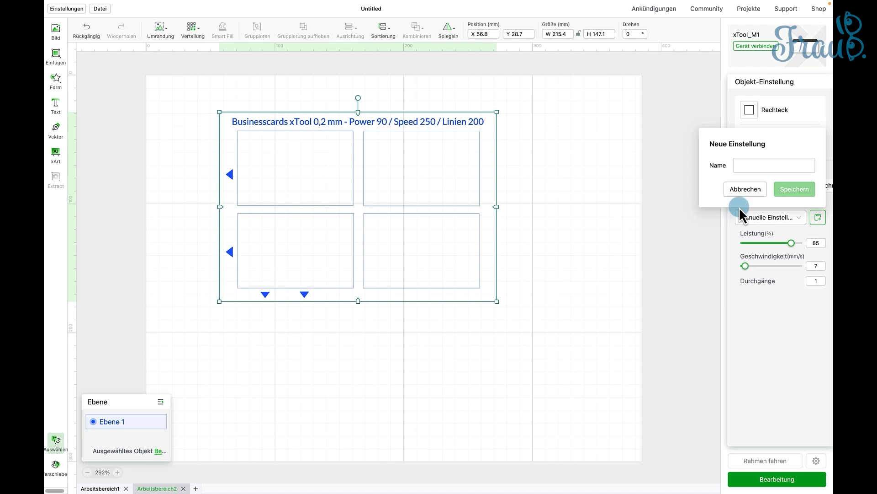
{"action": "left_click", "coordinate": [752, 165]}
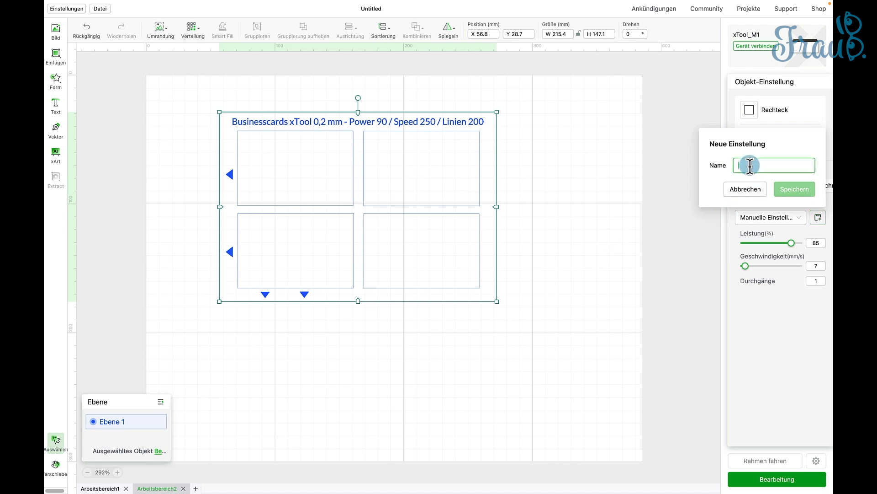
{"action": "type", "text": "Basswood 3mm Cut"}
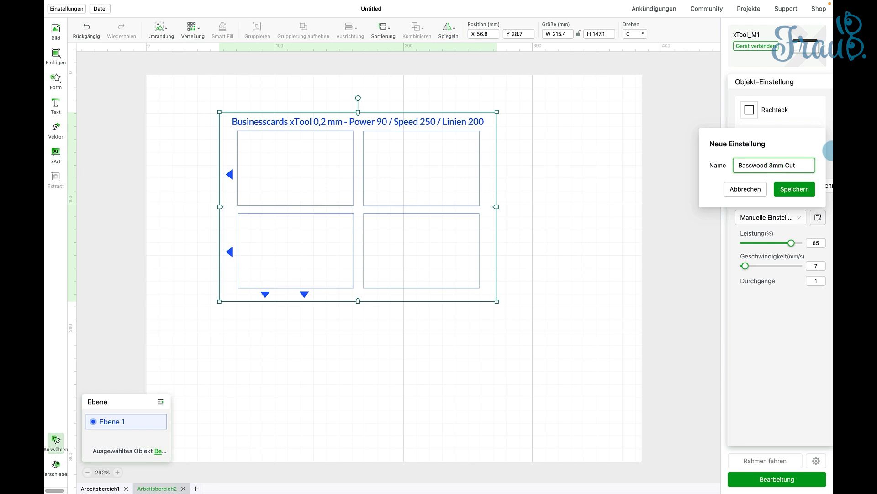
{"action": "left_click", "coordinate": [793, 189]}
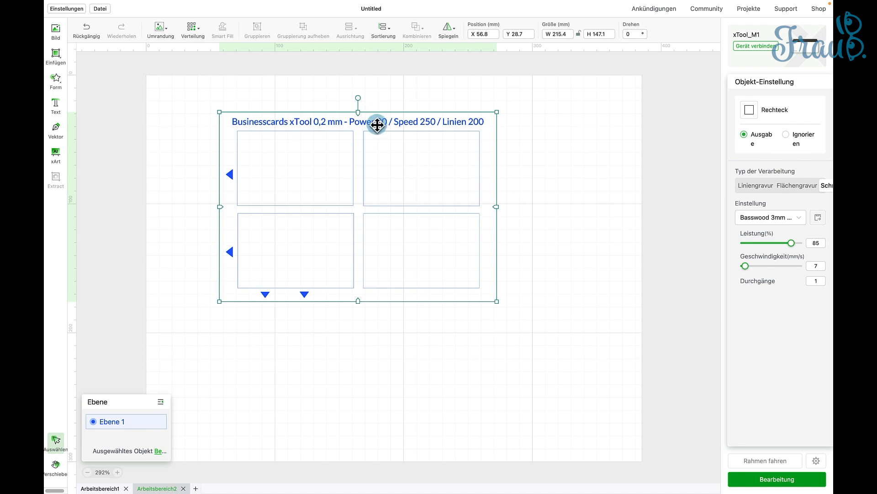
{"action": "left_click", "coordinate": [578, 160]}
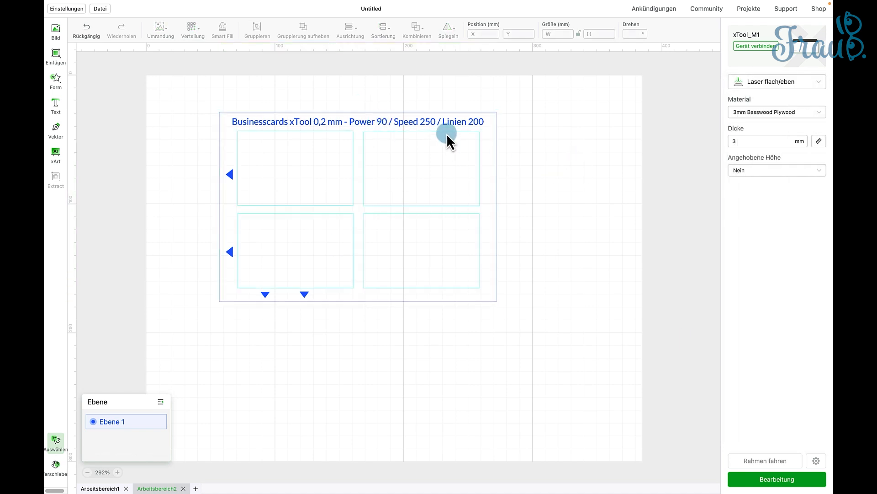
- Save the settings text's engraving parameters as a custom preset for engraving 3 mm basswood
{"action": "double_click", "coordinate": [448, 122]}
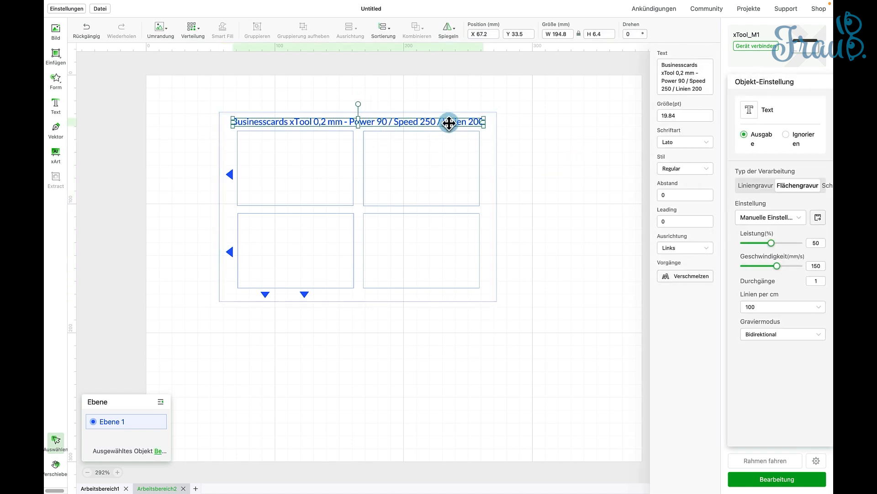
{"action": "left_click", "coordinate": [818, 218]}
{"action": "left_click", "coordinate": [750, 166]}
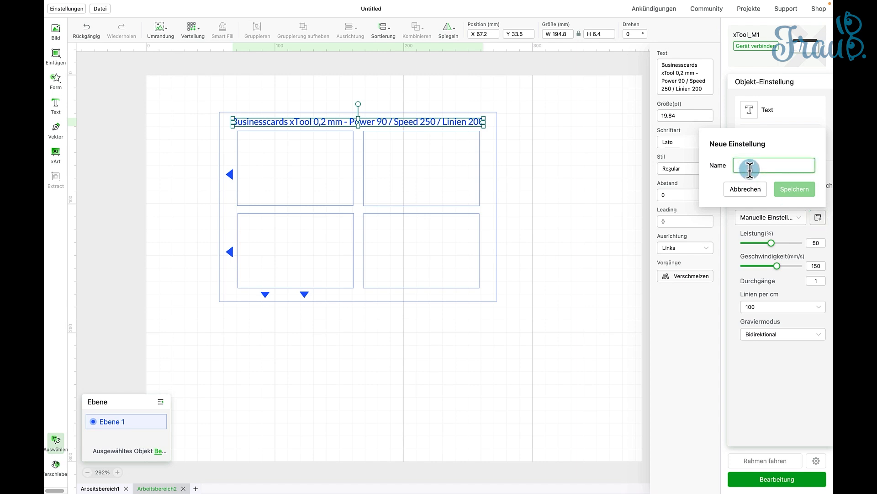
{"action": "type", "text": "Basswood 3mm gravur"}
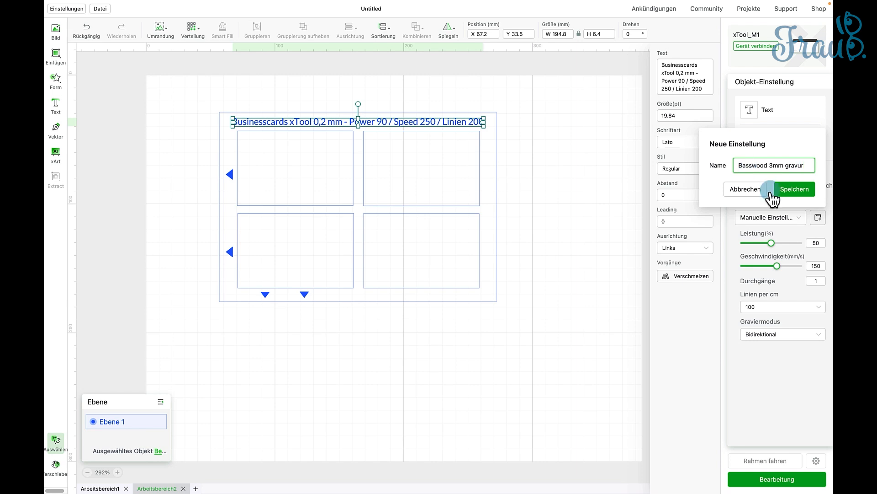
{"action": "left_click", "coordinate": [805, 191]}
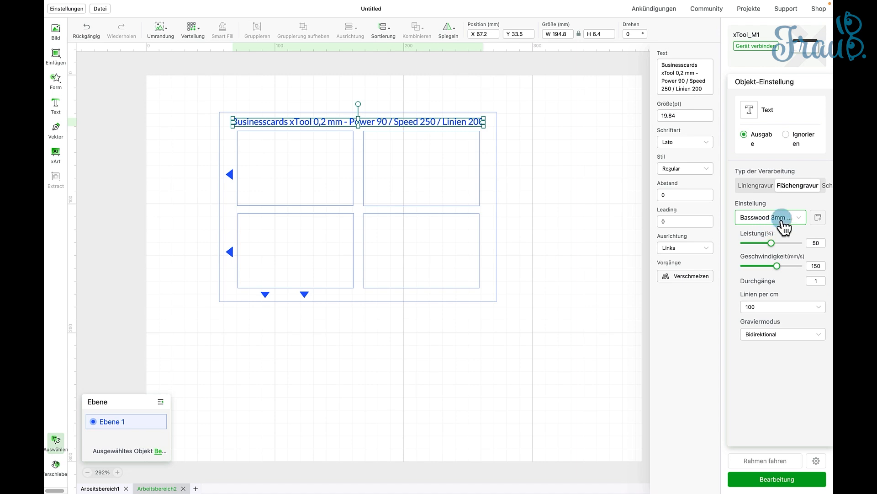
- Move the group of four rectangles out of the work area, beyond its right edge
{"action": "scroll", "coordinate": [638, 296], "scroll_direction": "up", "scroll_amount": 1}
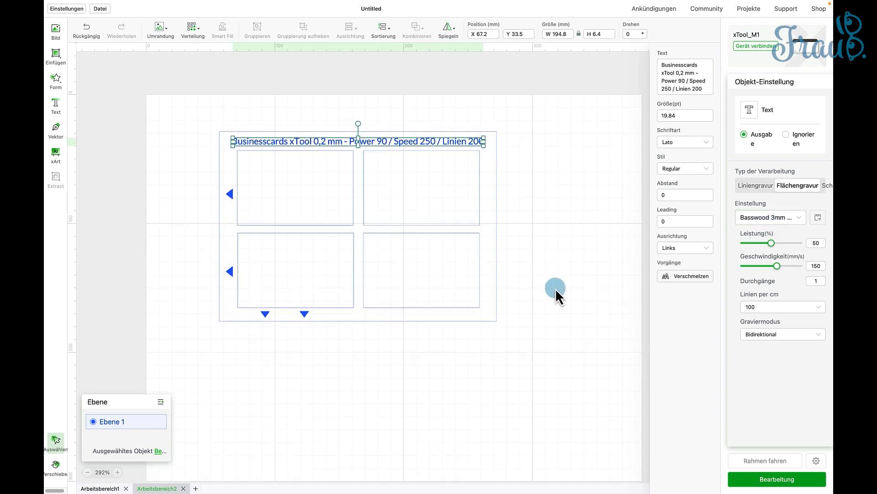
{"action": "scroll", "coordinate": [557, 287], "scroll_direction": "down", "scroll_amount": 1}
{"action": "left_click", "coordinate": [556, 287]}
{"action": "left_click", "coordinate": [453, 207]}
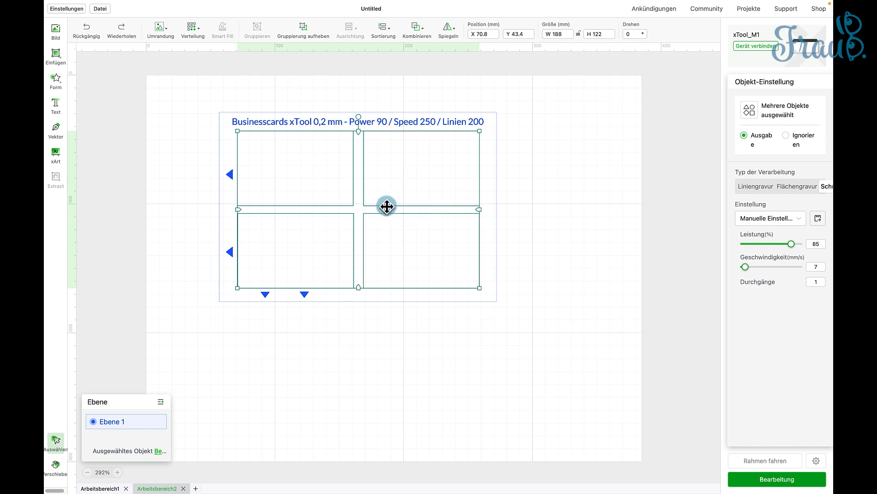
{"action": "left_click_drag", "start_coordinate": [387, 206], "coordinate": [824, 196]}
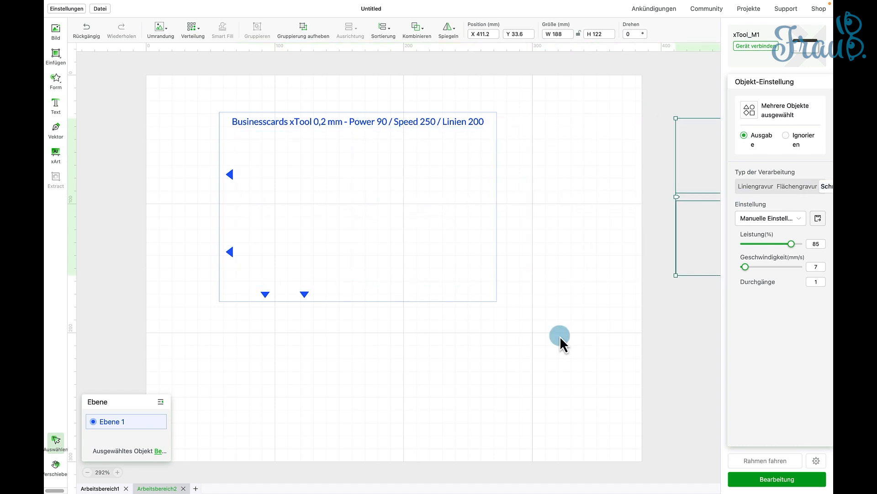
- Select the outer frame, text and triangles together and move them to about X 92, Y 76.5 mm
{"action": "left_click_drag", "start_coordinate": [250, 127], "coordinate": [253, 126]}
{"action": "left_click_drag", "start_coordinate": [178, 95], "coordinate": [572, 364]}
{"action": "left_click_drag", "start_coordinate": [323, 125], "coordinate": [370, 185]}
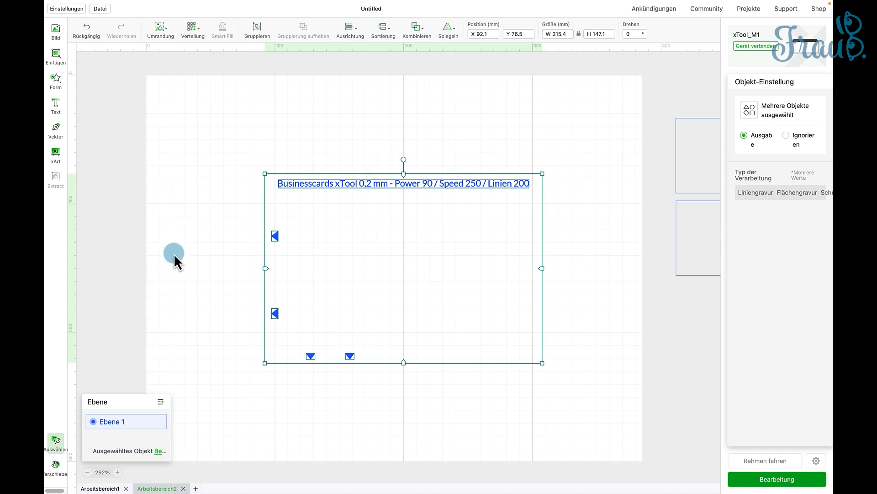
{"action": "left_click", "coordinate": [174, 253]}
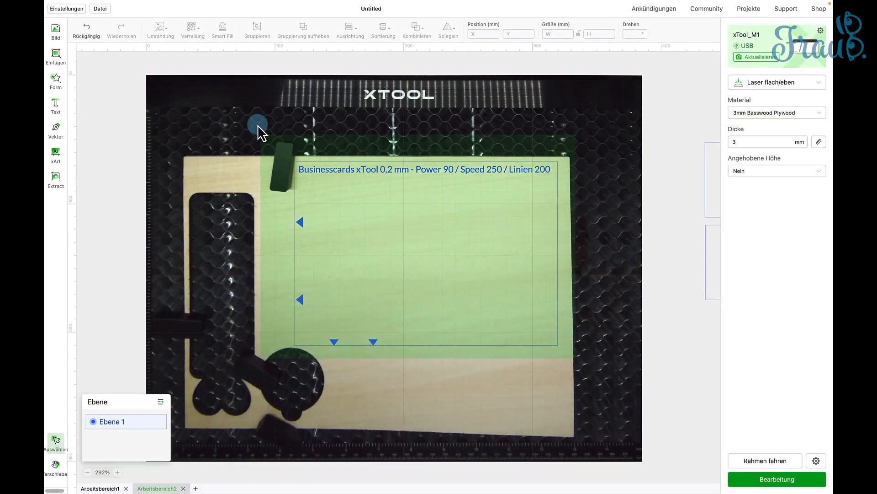
- Position the frame, text and triangles on the free plywood at about X 120, Y 67 mm and start the processing workflow
{"action": "left_click", "coordinate": [326, 185]}
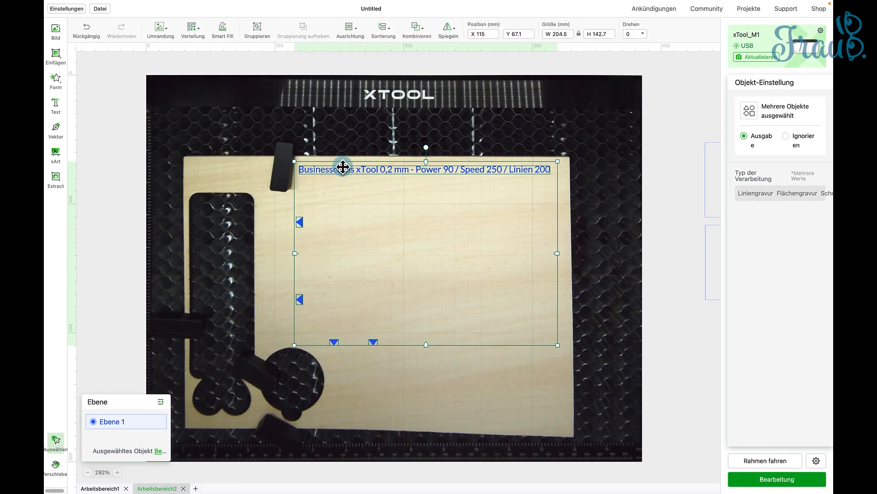
{"action": "left_click_drag", "start_coordinate": [343, 170], "coordinate": [350, 170]}
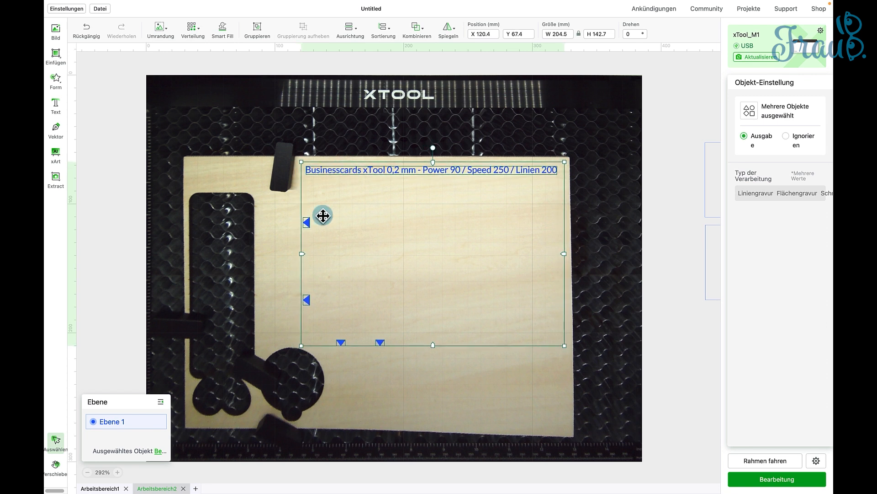
{"action": "left_click", "coordinate": [714, 405]}
{"action": "left_click", "coordinate": [776, 479]}
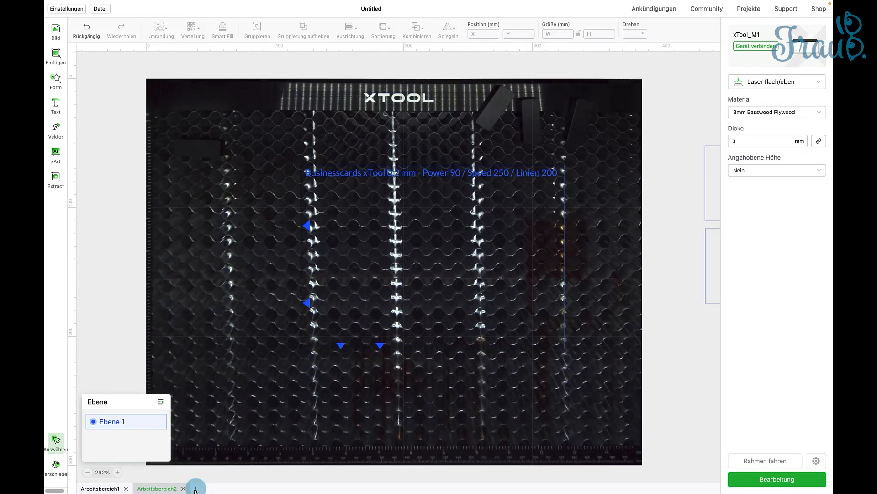
- Add a new workspace and copy the outer frame, text and triangles into it from Arbeitsbereich2
{"action": "left_click", "coordinate": [195, 488]}
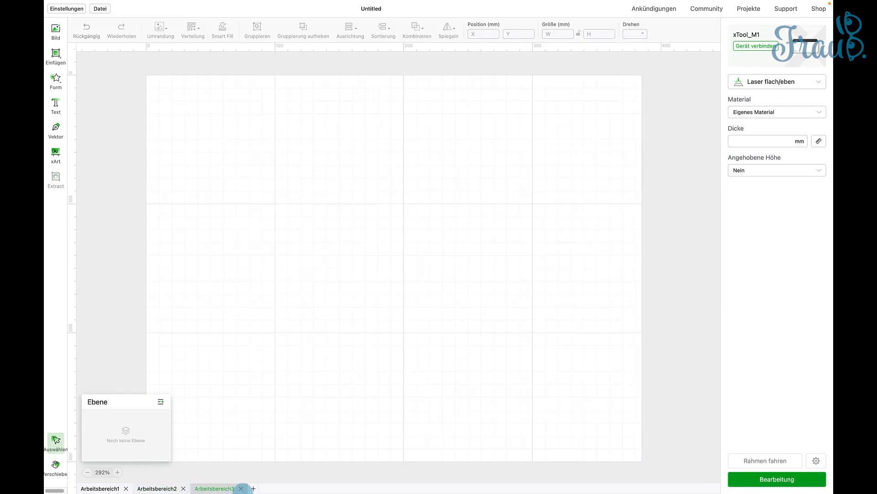
{"action": "left_click", "coordinate": [162, 488]}
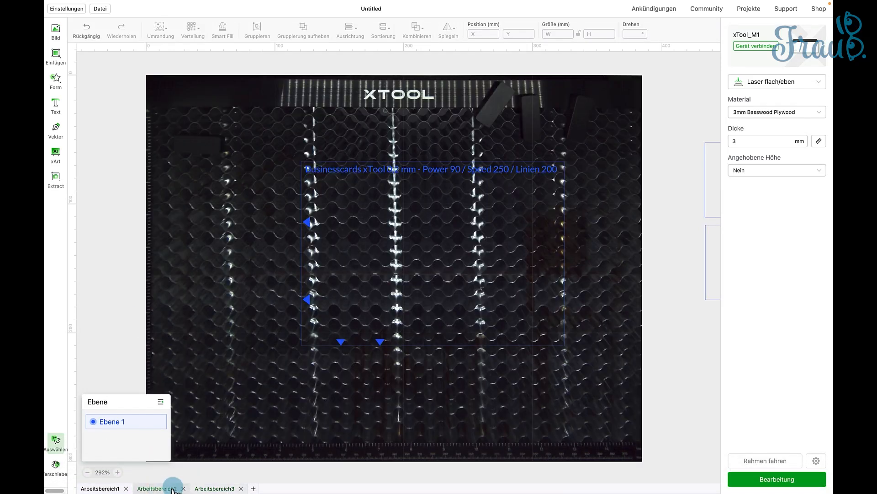
{"action": "left_click_drag", "start_coordinate": [180, 123], "coordinate": [689, 401]}
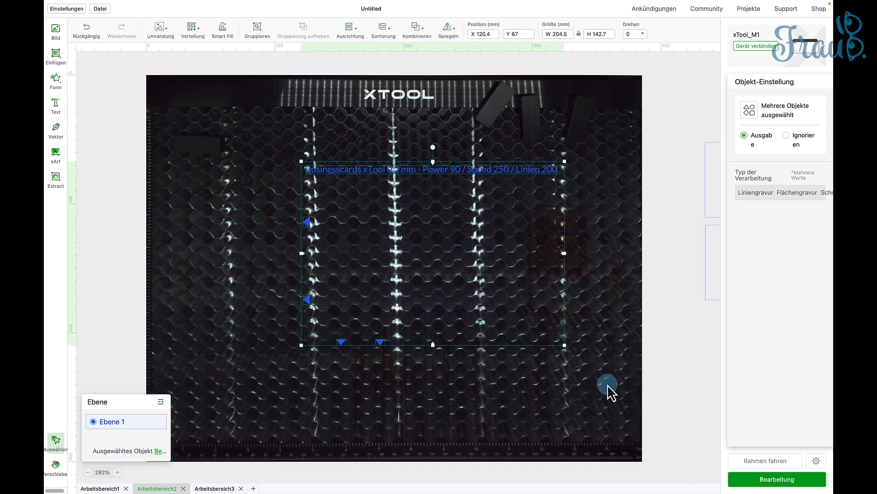
{"action": "left_click", "coordinate": [210, 487]}
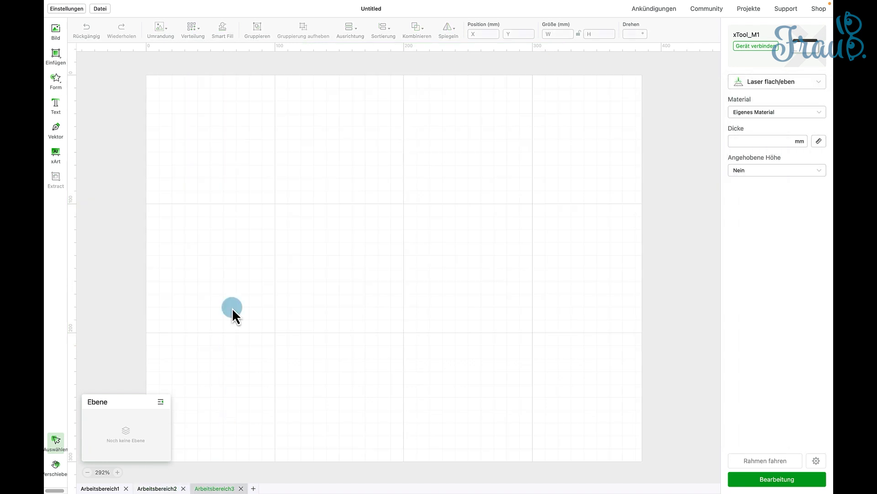
{"action": "key", "text": "super+v"}
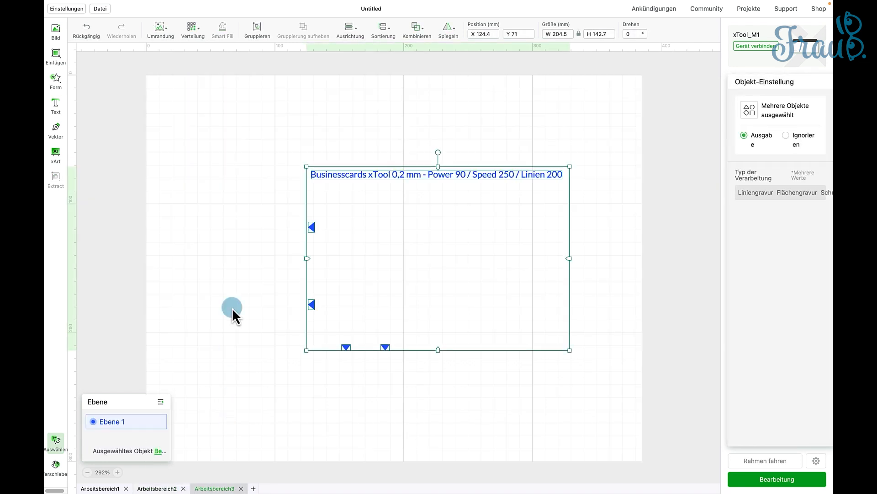
{"action": "left_click", "coordinate": [220, 208]}
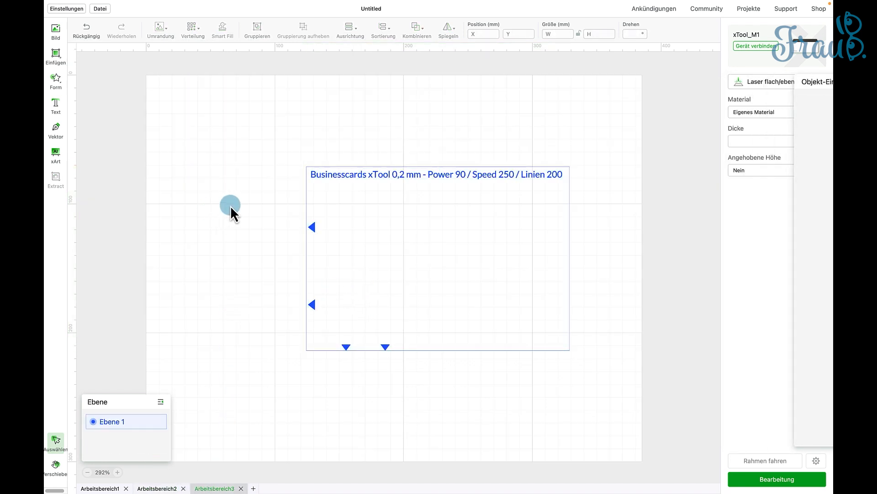
- Copy the group of four rectangles lying outside the work area in Arbeitsbereich2 into Arbeitsbereich3
{"action": "left_click", "coordinate": [151, 489]}
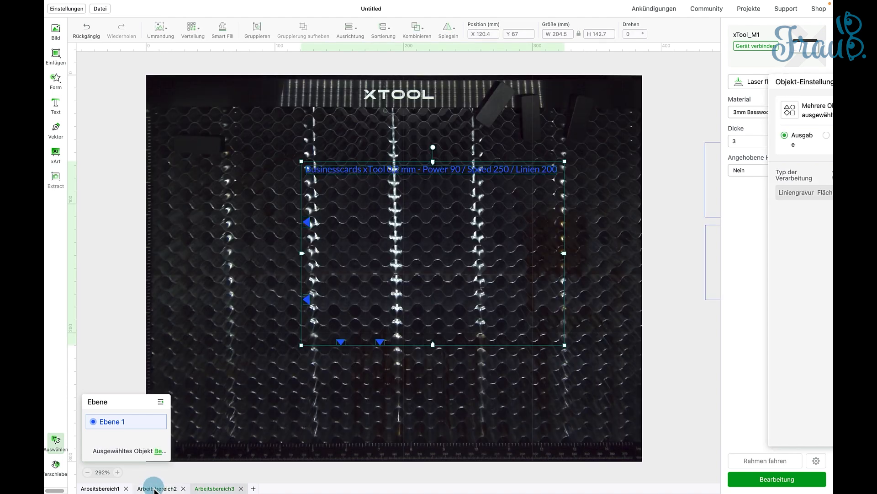
{"action": "left_click", "coordinate": [707, 197]}
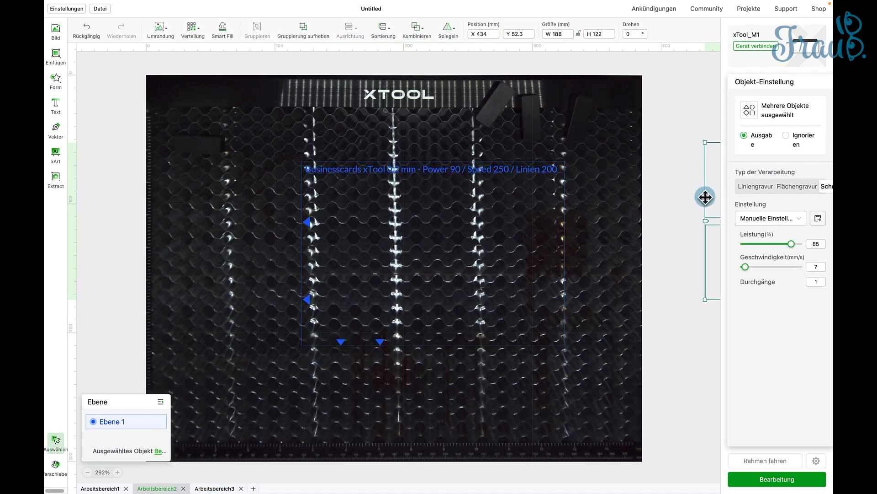
{"action": "left_click", "coordinate": [212, 488]}
{"action": "key", "text": "super+v"}
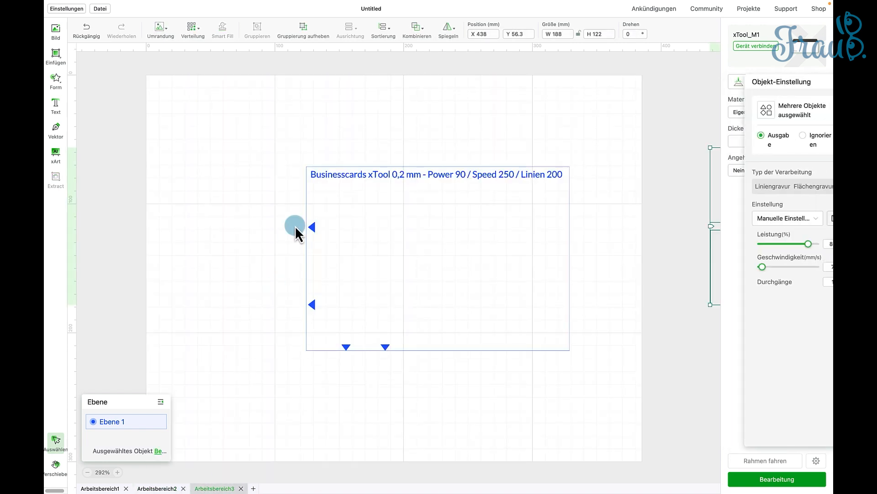
- Position the group of four rectangles inside the outer frame at about X 133.7, Y 84.3 mm
{"action": "left_click_drag", "start_coordinate": [711, 195], "coordinate": [322, 234]}
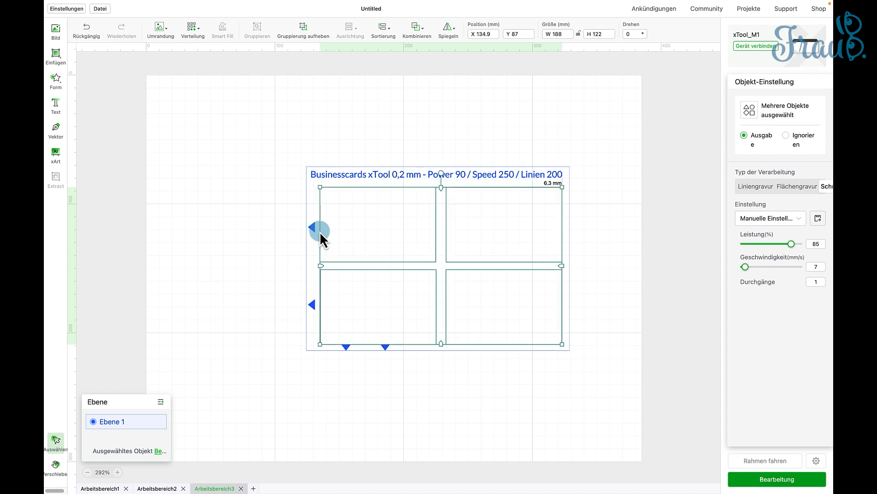
{"action": "key", "text": "Up"}
{"action": "key", "text": "Up"}
{"action": "key", "text": "Up"}
{"action": "key", "text": "Up"}
{"action": "key", "text": "Up"}
{"action": "key", "text": "Up"}
{"action": "key", "text": "Up"}
{"action": "key", "text": "Up"}
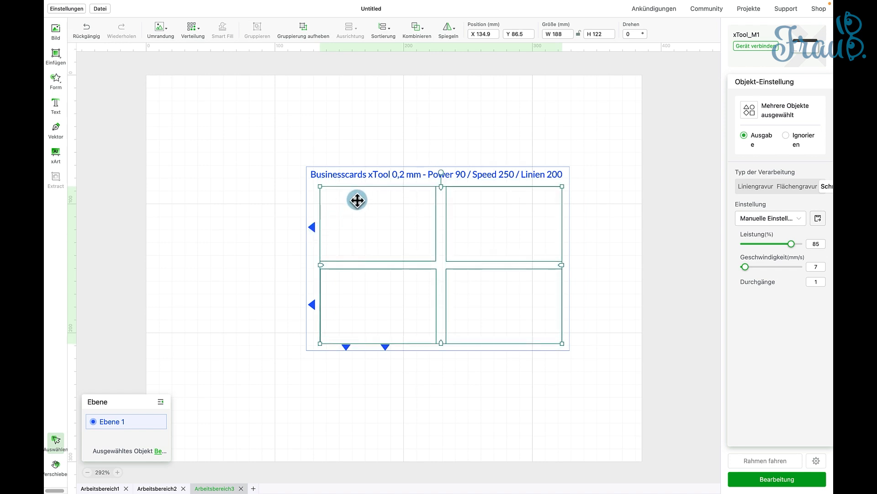
{"action": "key", "text": "Up"}
{"action": "key", "text": "Up"}
{"action": "key", "text": "Up"}
{"action": "key", "text": "Up"}
{"action": "key", "text": "Up"}
{"action": "key", "text": "Up"}
{"action": "key", "text": "Up"}
{"action": "key", "text": "Up"}
{"action": "key", "text": "Up"}
{"action": "key", "text": "Up"}
{"action": "key", "text": "Up"}
{"action": "key", "text": "Up"}
{"action": "key", "text": "Up"}
{"action": "key", "text": "Up"}
{"action": "key", "text": "Up"}
{"action": "key", "text": "Up"}
{"action": "key", "text": "Up"}
{"action": "key", "text": "Up"}
{"action": "key", "text": "Up"}
{"action": "key", "text": "Up"}
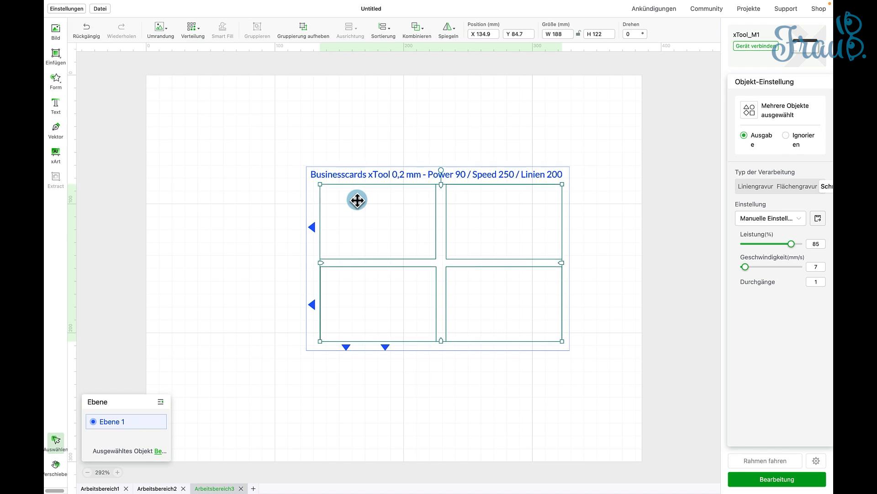
{"action": "key", "text": "Left"}
{"action": "key", "text": "Left"}
{"action": "key", "text": "Left"}
{"action": "key", "text": "Left"}
{"action": "key", "text": "Left"}
{"action": "key", "text": "Left"}
{"action": "key", "text": "Left"}
{"action": "key", "text": "Left"}
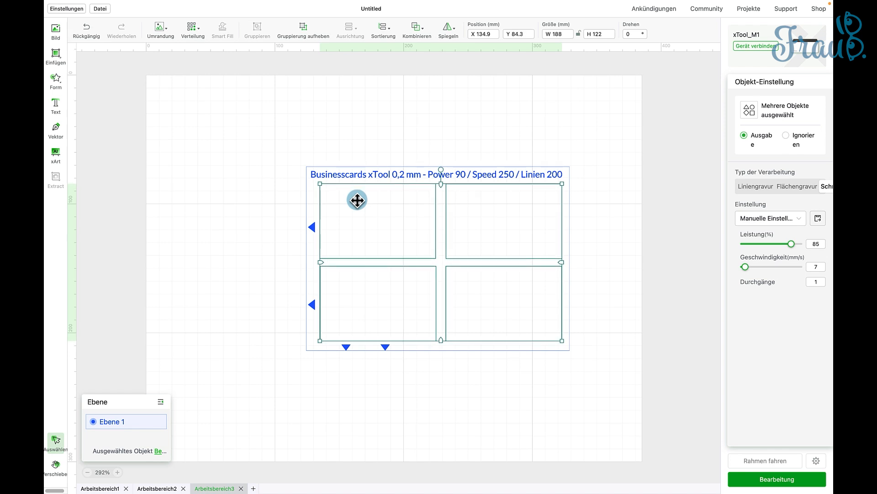
{"action": "key", "text": "Left"}
{"action": "key", "text": "Left"}
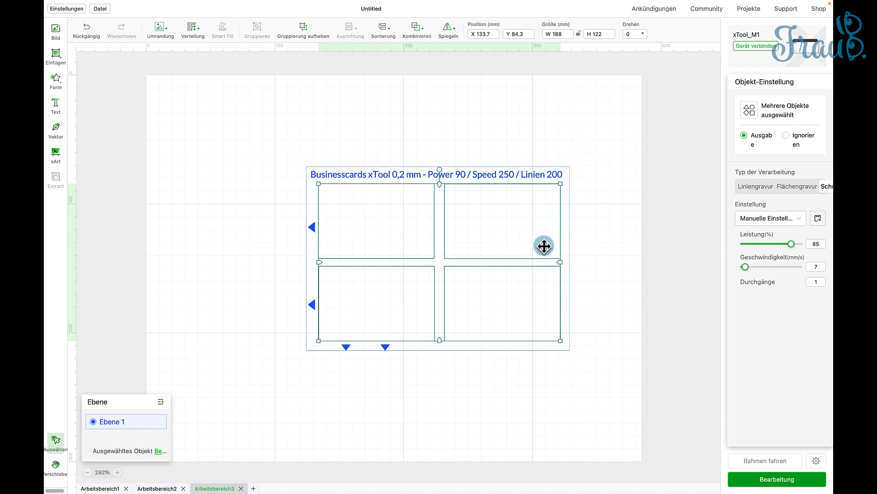
{"action": "left_click", "coordinate": [645, 186]}
- Delete the four triangles and the text line, leaving only the outer frame and the rectangles in Arbeitsbereich3
{"action": "left_click", "coordinate": [384, 347]}
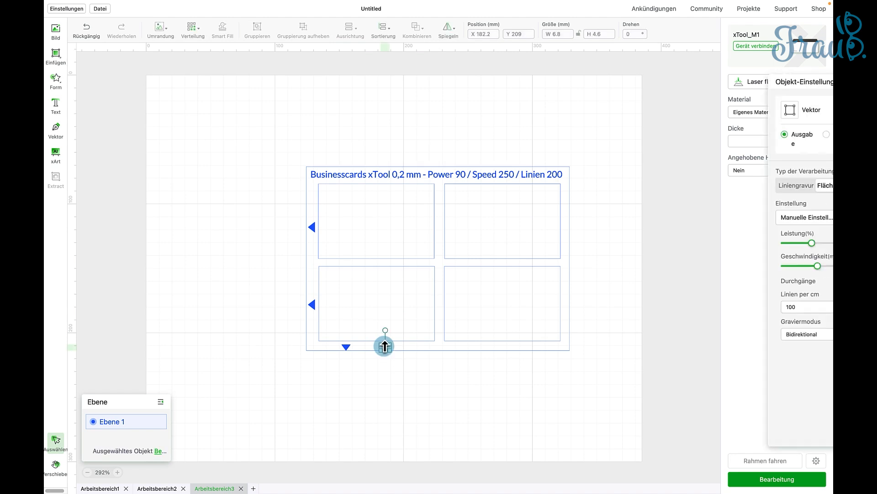
{"action": "key", "text": "Delete"}
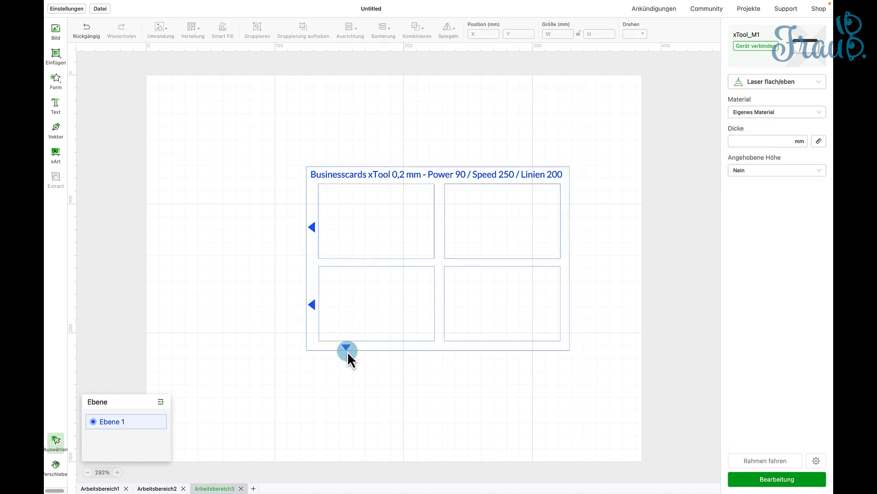
{"action": "left_click", "coordinate": [347, 346]}
{"action": "key", "text": "Delete"}
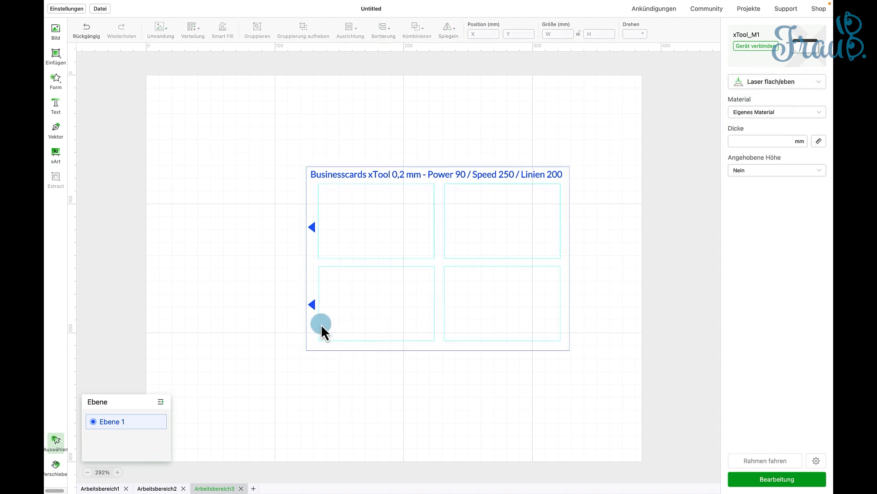
{"action": "left_click", "coordinate": [314, 305]}
{"action": "key", "text": "Delete"}
{"action": "left_click", "coordinate": [310, 226]}
{"action": "key", "text": "Delete"}
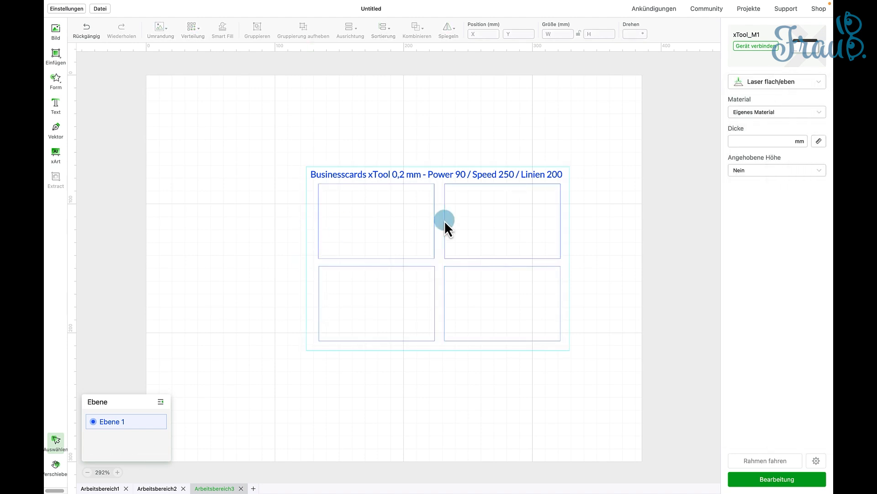
{"action": "left_click", "coordinate": [427, 175]}
{"action": "key", "text": "Delete"}
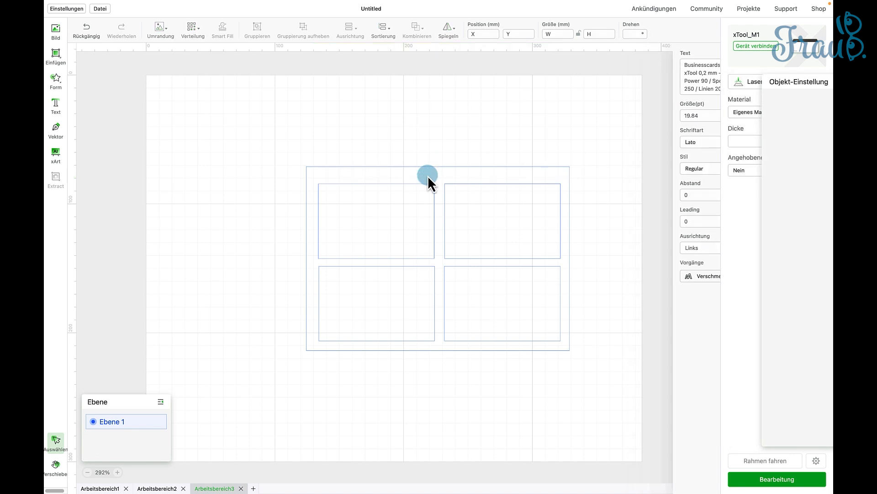
- Copy the outer frame and the four rectangles from Arbeitsbereich3 into a new workspace, Arbeitsbereich4
{"action": "left_click_drag", "start_coordinate": [255, 124], "coordinate": [594, 385]}
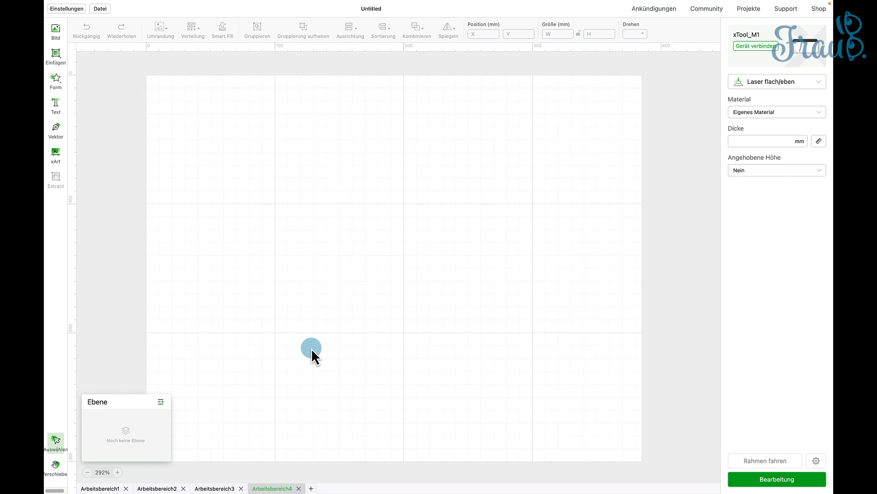
{"action": "key", "text": "super+v"}
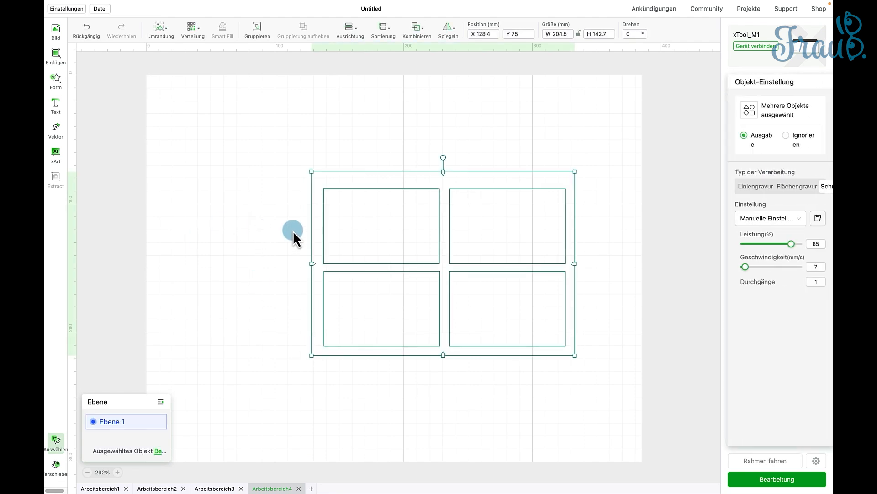
- Group the copied frame and rectangles and move the group to about X 52, Y 90 mm
{"action": "right_click", "coordinate": [354, 192]}
{"action": "left_click", "coordinate": [378, 264]}
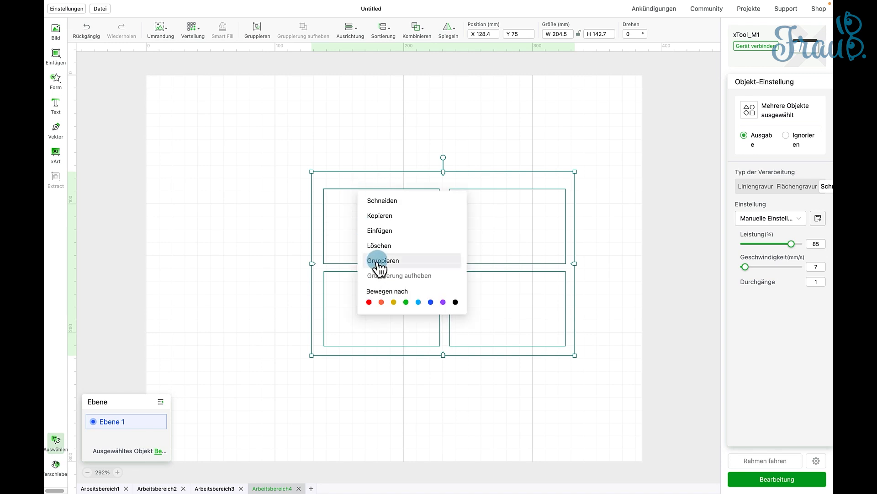
{"action": "left_click", "coordinate": [263, 296]}
{"action": "left_click_drag", "start_coordinate": [393, 265], "coordinate": [295, 282]}
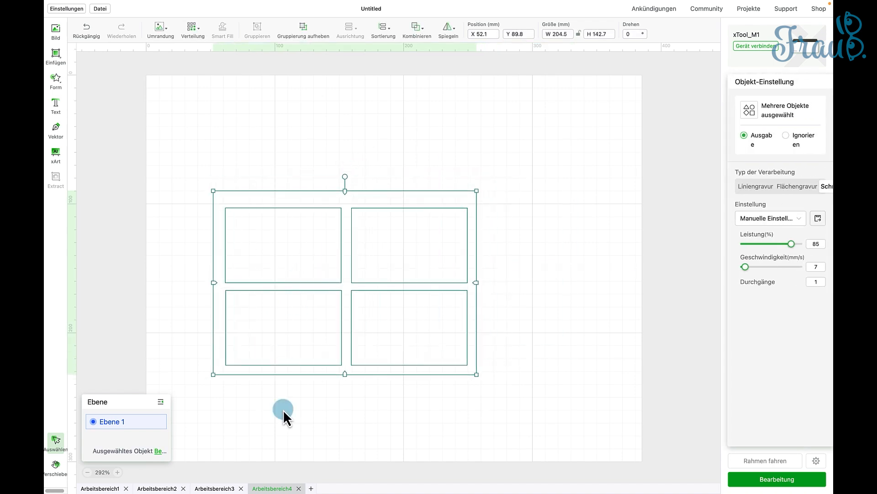
- Move the frame and four rectangles in Arbeitsbereich3 together to the lower-left area of the work surface
{"action": "left_click", "coordinate": [214, 488]}
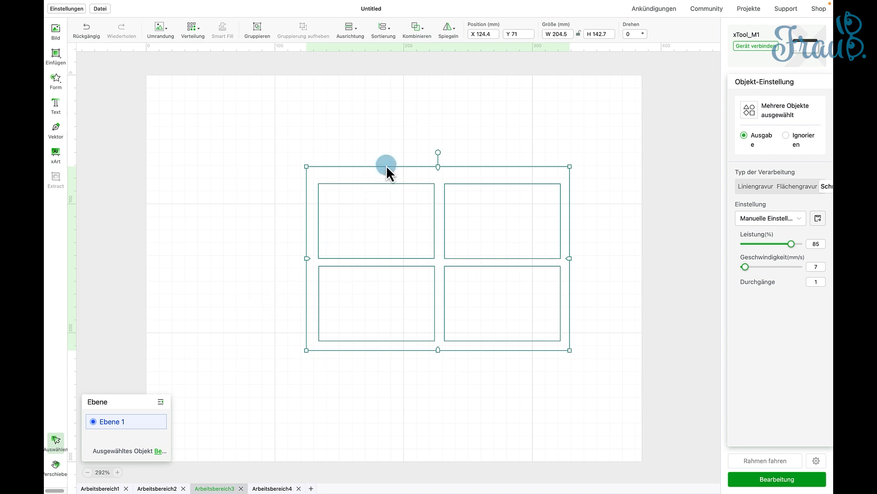
{"action": "scroll", "coordinate": [316, 270], "scroll_direction": "down", "scroll_amount": 3}
{"action": "left_click_drag", "start_coordinate": [401, 109], "coordinate": [250, 197]}
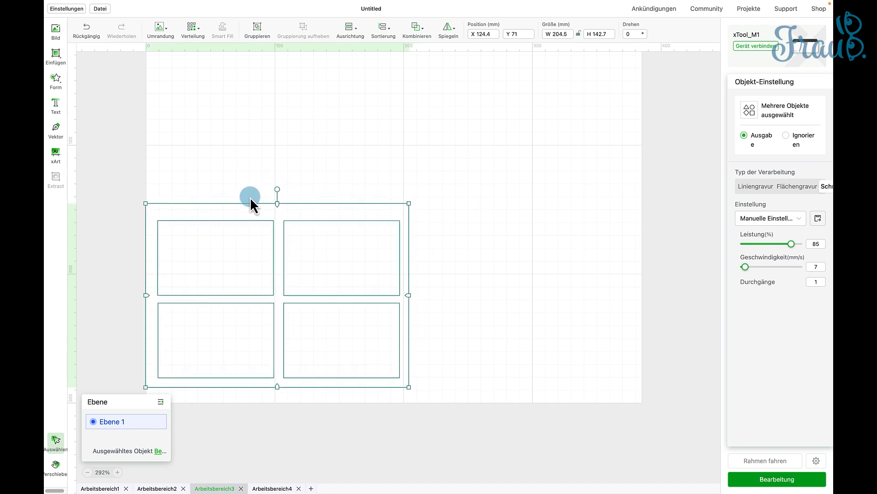
- Fine-position the frame and rectangles flush with the work area's lower-left corner at about X -0.1, Y 157.3 mm
{"action": "left_click", "coordinate": [117, 472]}
{"action": "right_click", "coordinate": [229, 422]}
{"action": "key", "text": "space"}
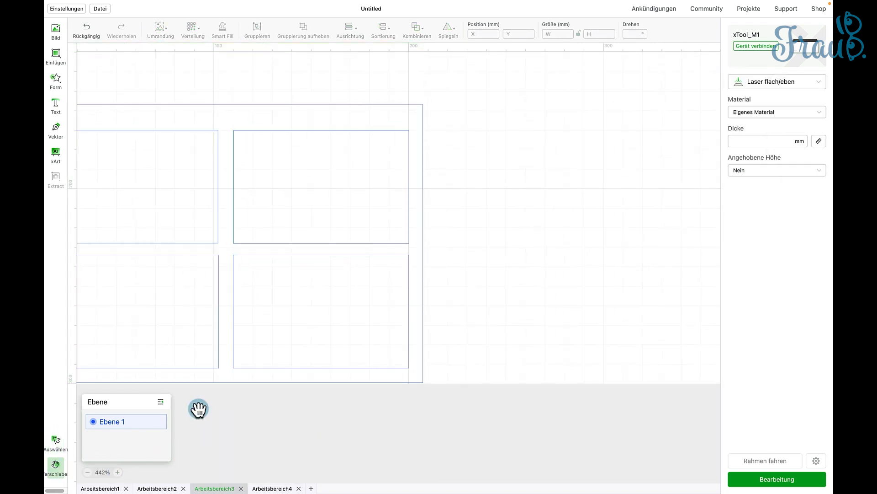
{"action": "left_click_drag", "start_coordinate": [198, 409], "coordinate": [351, 404]}
{"action": "left_click", "coordinate": [55, 441]}
{"action": "left_click_drag", "start_coordinate": [275, 247], "coordinate": [269, 248]}
{"action": "left_click", "coordinate": [87, 31]}
{"action": "left_click_drag", "start_coordinate": [130, 88], "coordinate": [590, 398]}
{"action": "left_click_drag", "start_coordinate": [384, 250], "coordinate": [410, 241]}
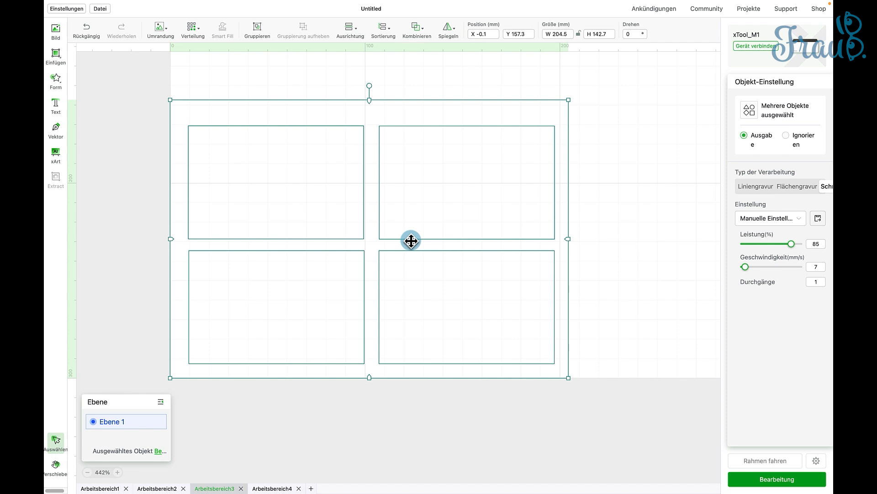
{"action": "left_click", "coordinate": [300, 76]}
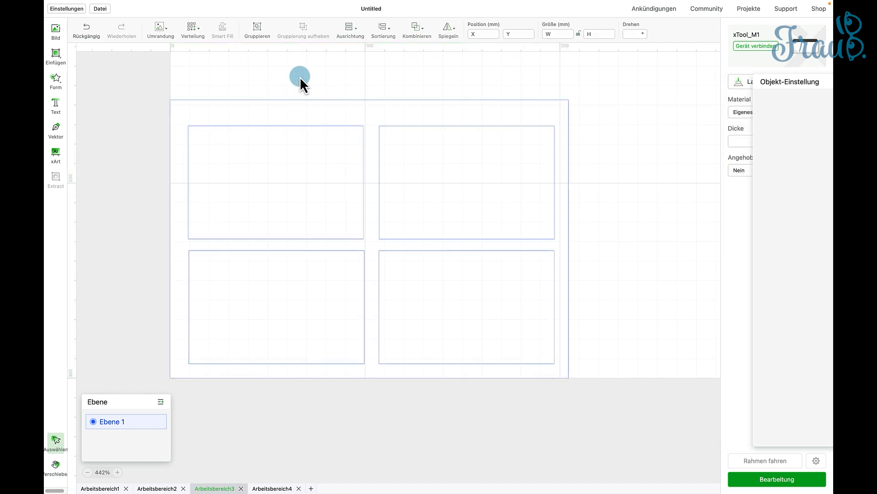
- Delete the outer frame from Arbeitsbereich3, keeping the four rectangles in place
{"action": "left_click", "coordinate": [345, 101]}
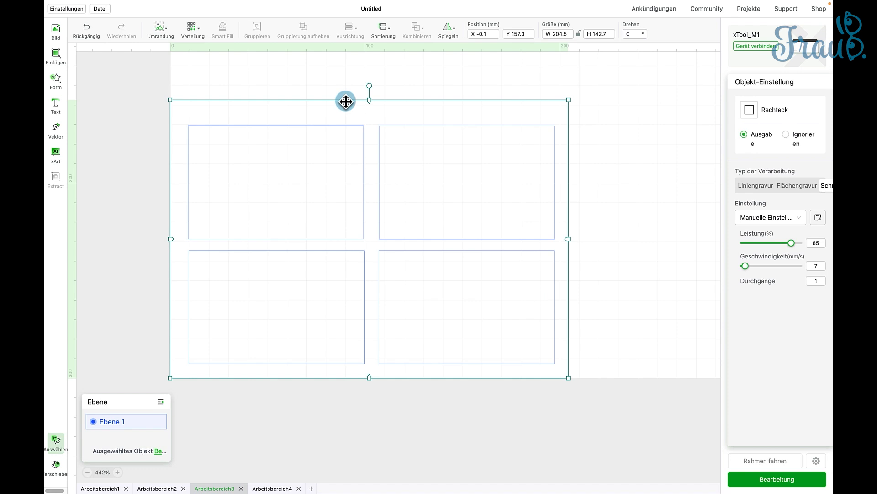
{"action": "right_click", "coordinate": [346, 101]}
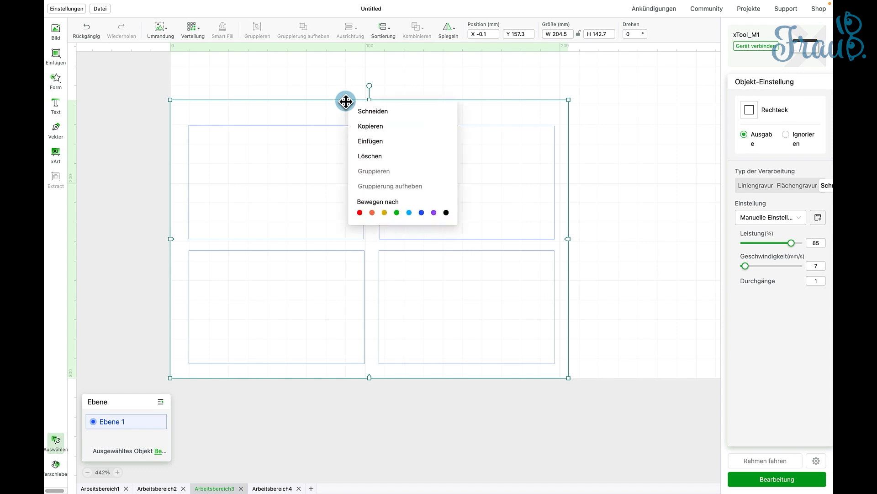
{"action": "left_click", "coordinate": [373, 158]}
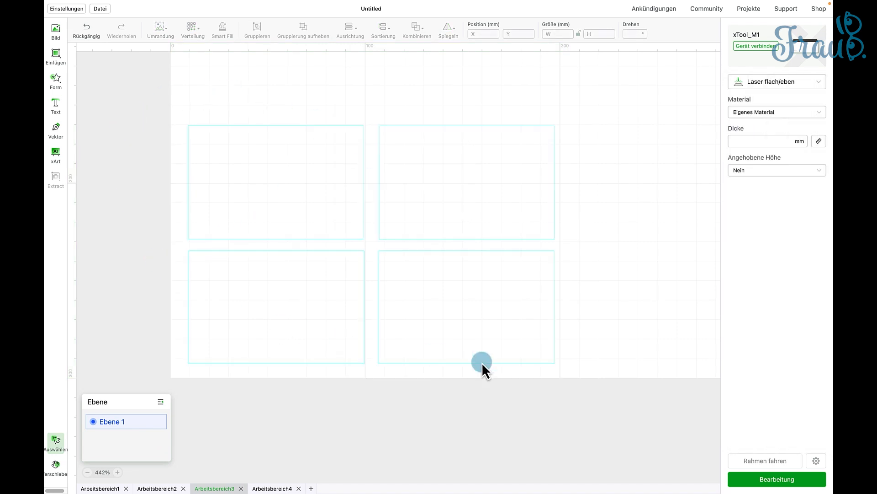
- Select the four rectangles, open the processing preview and start the cutting job
{"action": "left_click_drag", "start_coordinate": [145, 112], "coordinate": [611, 399]}
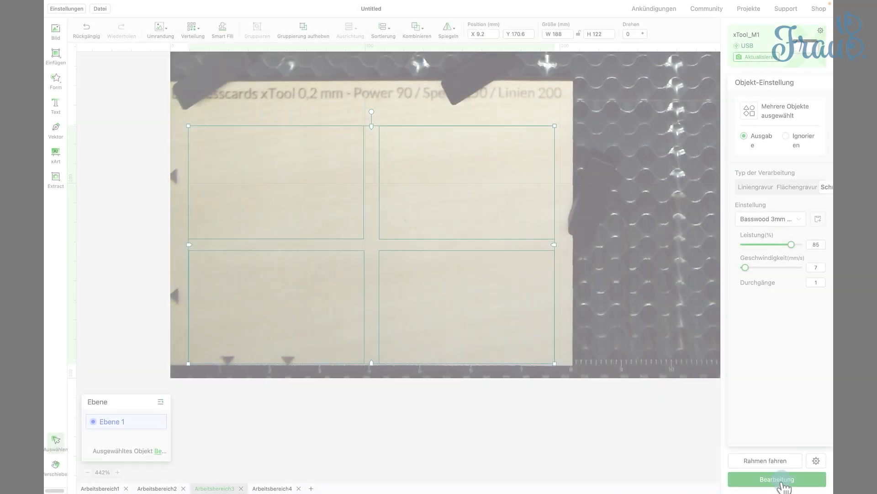
{"action": "left_click", "coordinate": [782, 479]}
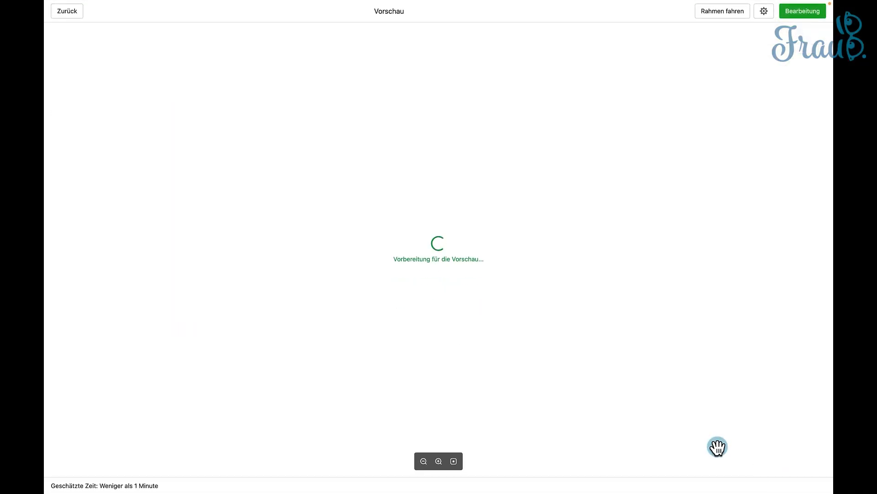
{"action": "left_click", "coordinate": [820, 13]}
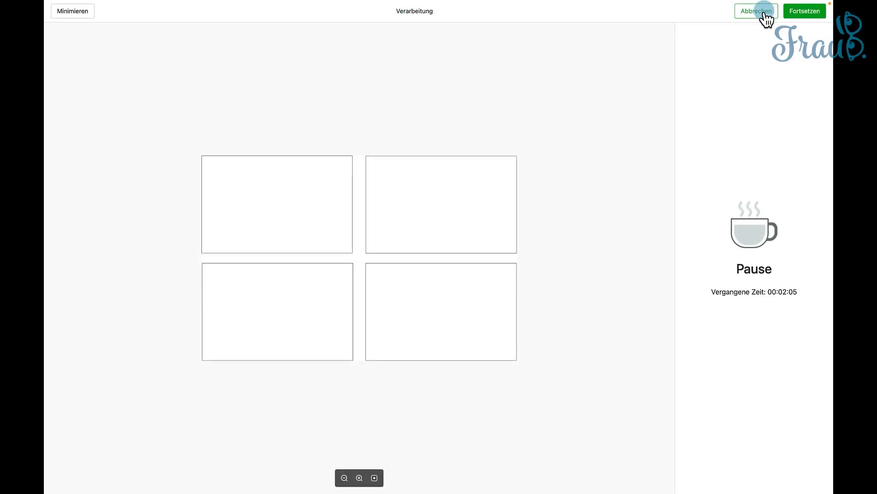
- Abort the paused cutting job and confirm the cancellation
{"action": "left_click", "coordinate": [764, 16]}
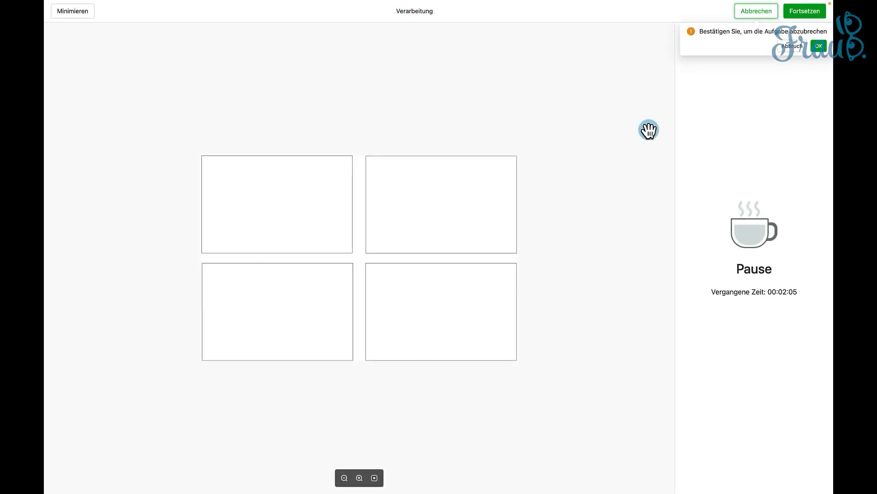
{"action": "left_click", "coordinate": [819, 46]}
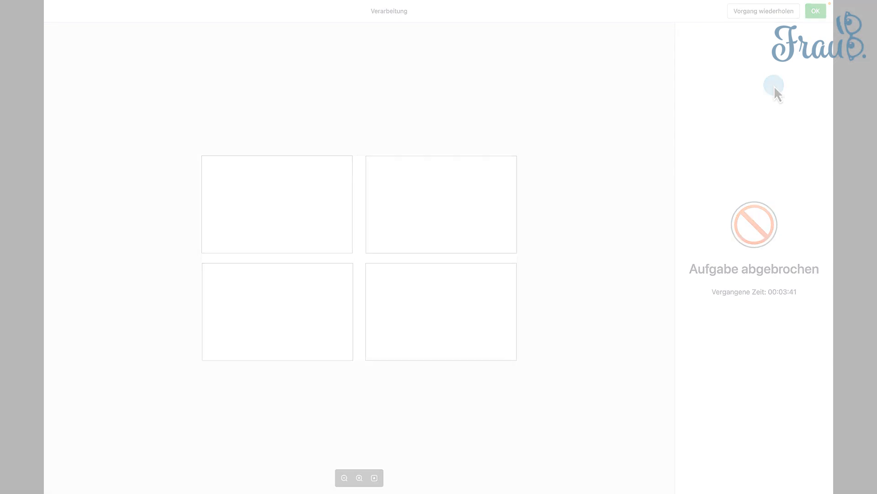
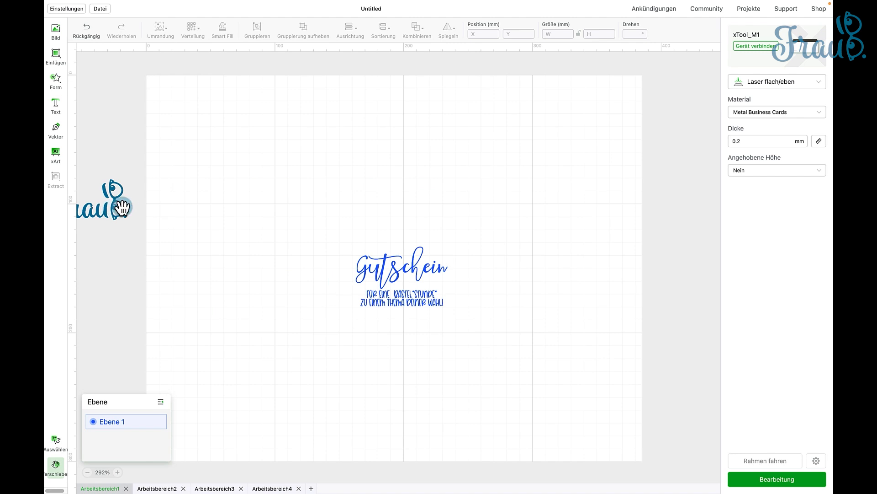
- Copy the Frau B. logo from Arbeitsbereich1 into Arbeitsbereich4 and centre it in the upper-left card rectangle at about X 24.6, Y 183.6 mm
{"action": "left_click", "coordinate": [55, 439]}
{"action": "left_click", "coordinate": [122, 212]}
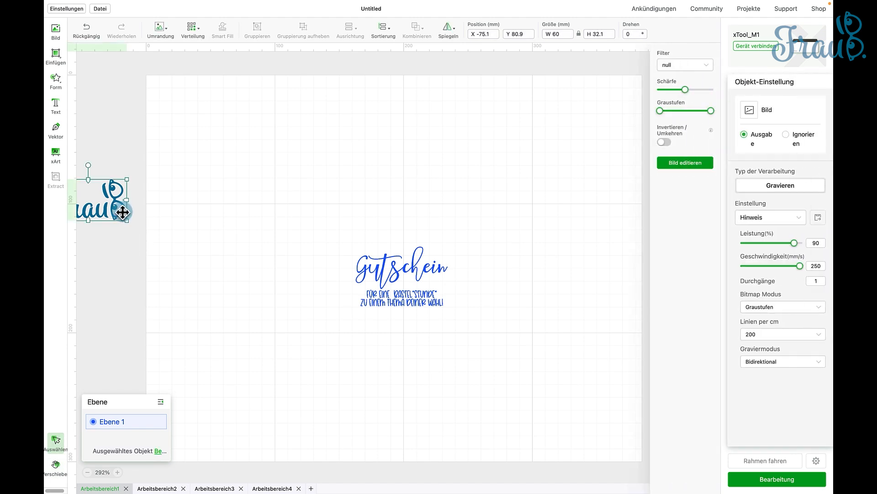
{"action": "left_click", "coordinate": [274, 488]}
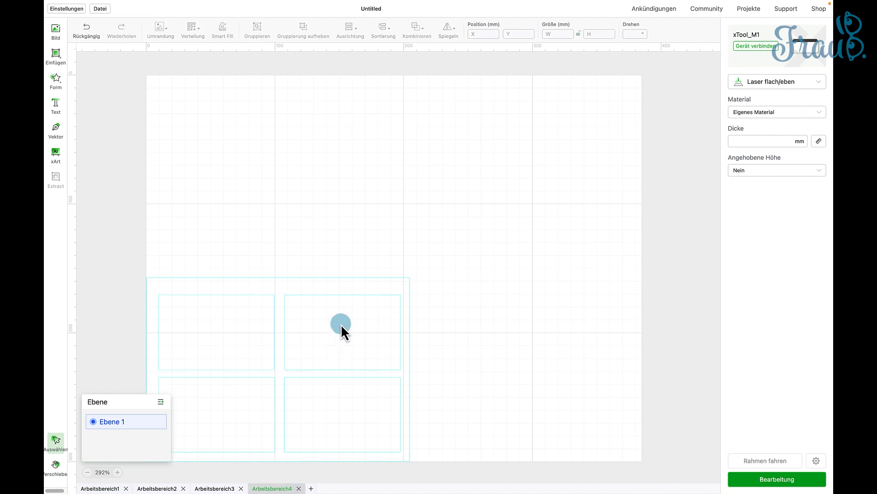
{"action": "key", "text": "ctrl+v"}
{"action": "left_click_drag", "start_coordinate": [125, 209], "coordinate": [243, 339]}
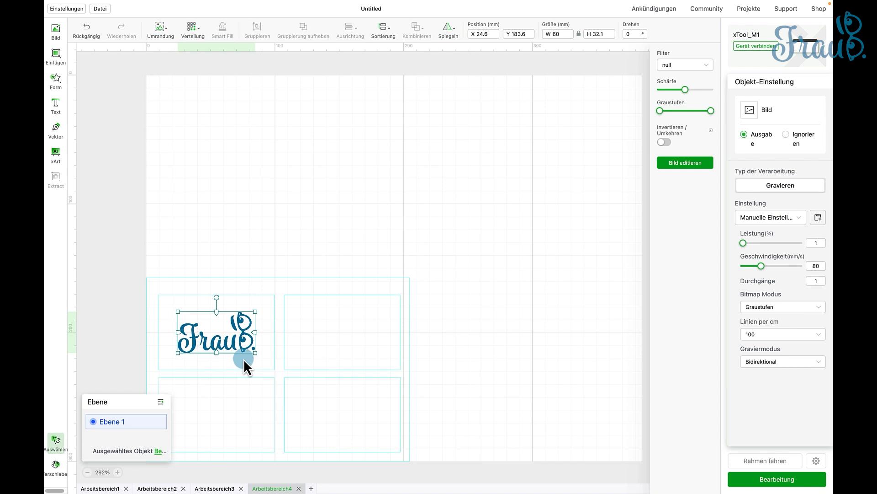
- Duplicate the logo into the upper-right card rectangle at about X 122.6, Y 183.6 mm, and move the jig outline outside the work area
{"action": "key", "text": "super+c"}
{"action": "key", "text": "super+v"}
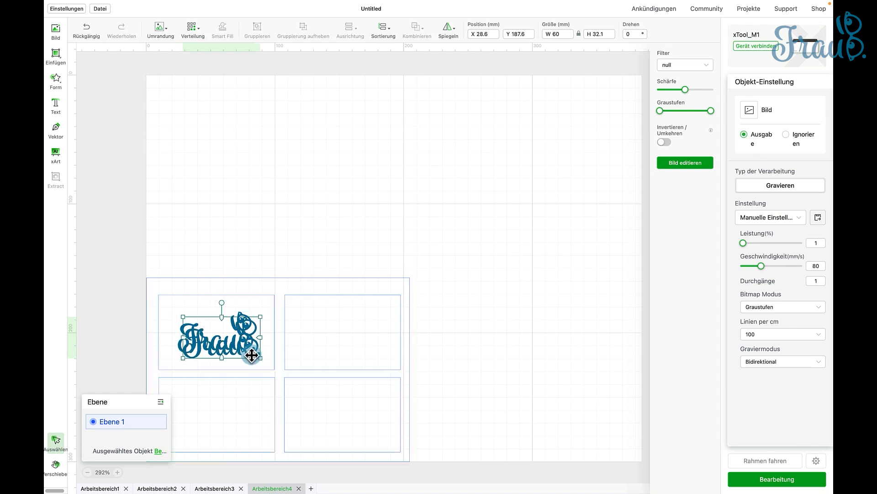
{"action": "left_click_drag", "start_coordinate": [251, 355], "coordinate": [356, 346]}
{"action": "left_click", "coordinate": [321, 278]}
{"action": "left_click_drag", "start_coordinate": [321, 278], "coordinate": [828, 190]}
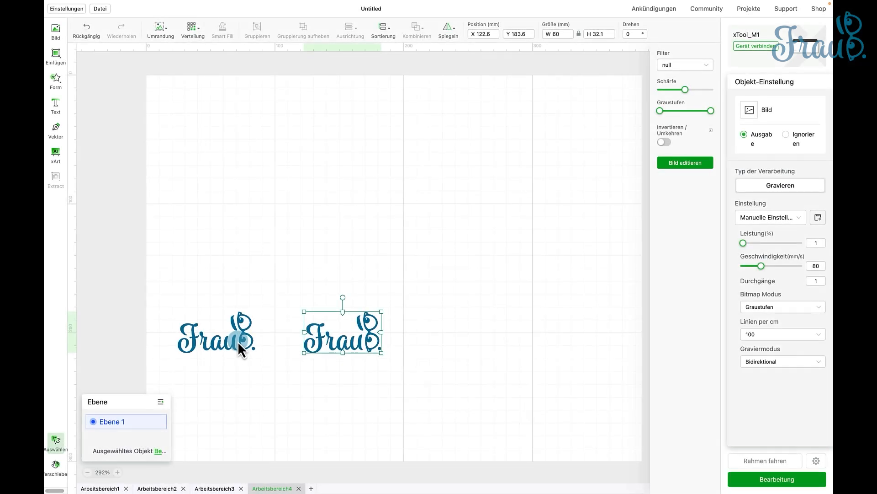
- Set the material for Arbeitsbereich4 to Metal Business Cards and review the engraving settings of both logos
{"action": "left_click", "coordinate": [238, 341]}
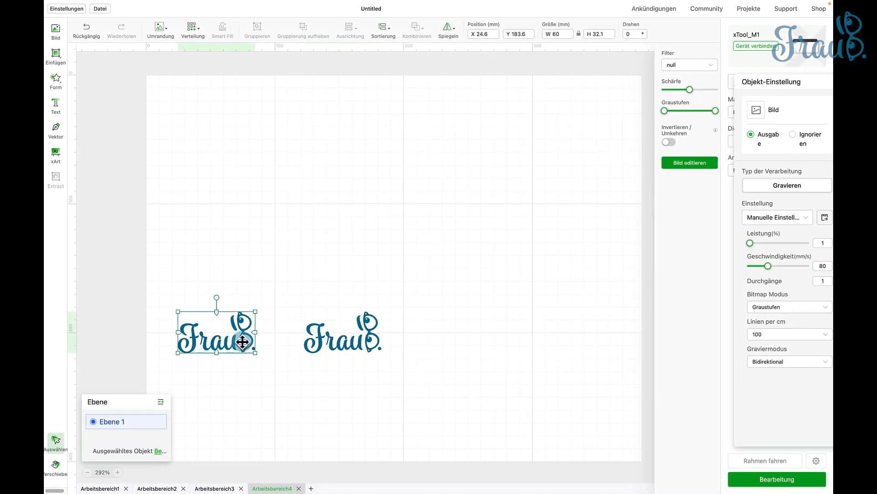
{"action": "left_click", "coordinate": [332, 345]}
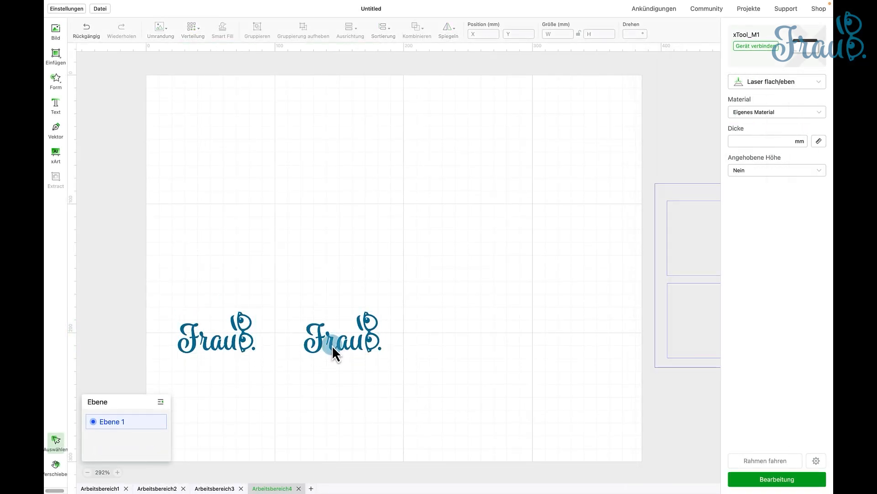
{"action": "left_click", "coordinate": [332, 345]}
{"action": "left_click", "coordinate": [250, 347], "text": "shift"}
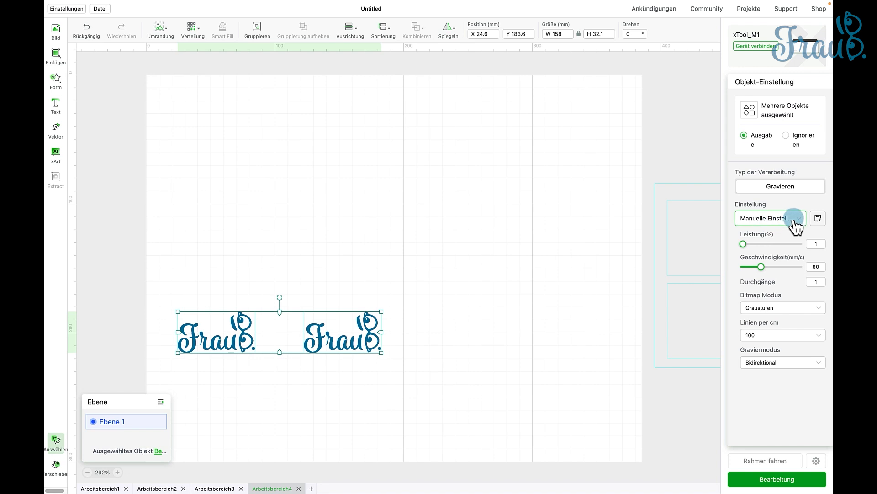
{"action": "left_click", "coordinate": [618, 243]}
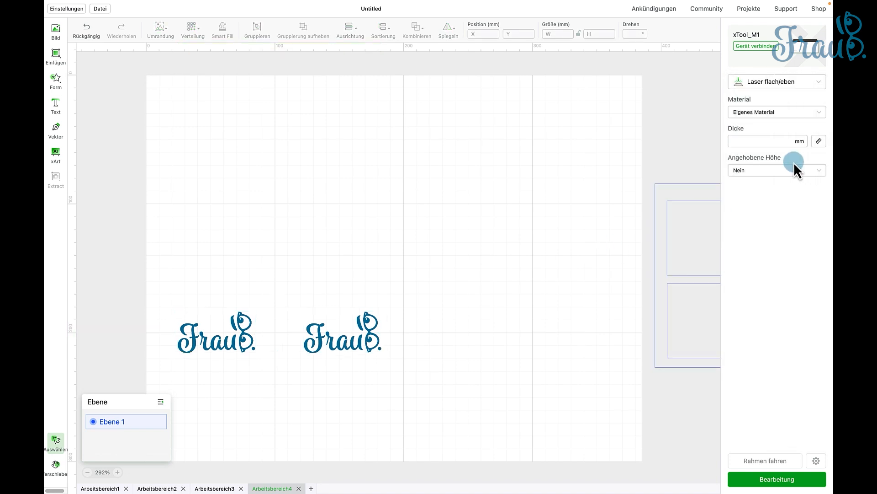
{"action": "left_click", "coordinate": [780, 118]}
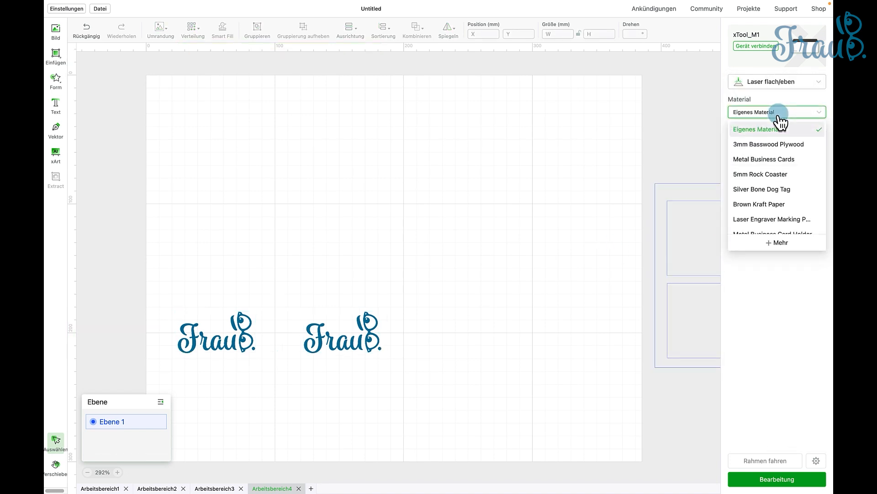
{"action": "left_click", "coordinate": [768, 160]}
{"action": "left_click_drag", "start_coordinate": [150, 297], "coordinate": [417, 364]}
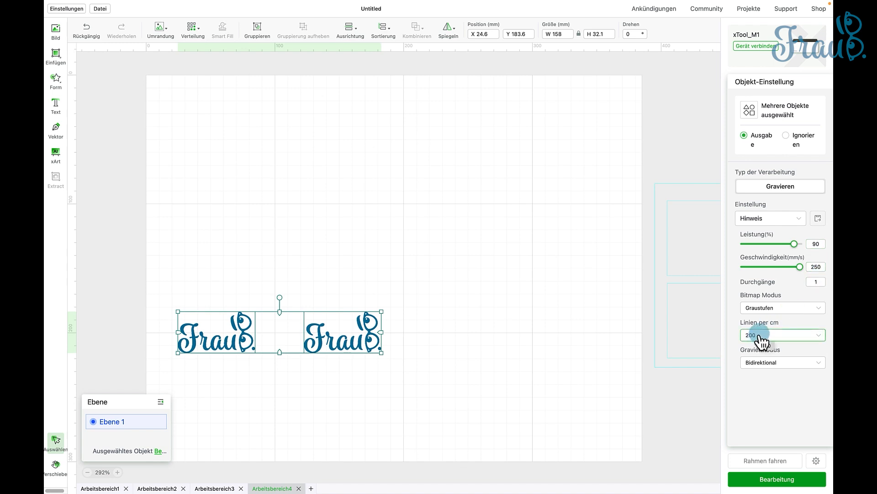
{"action": "left_click", "coordinate": [643, 310]}
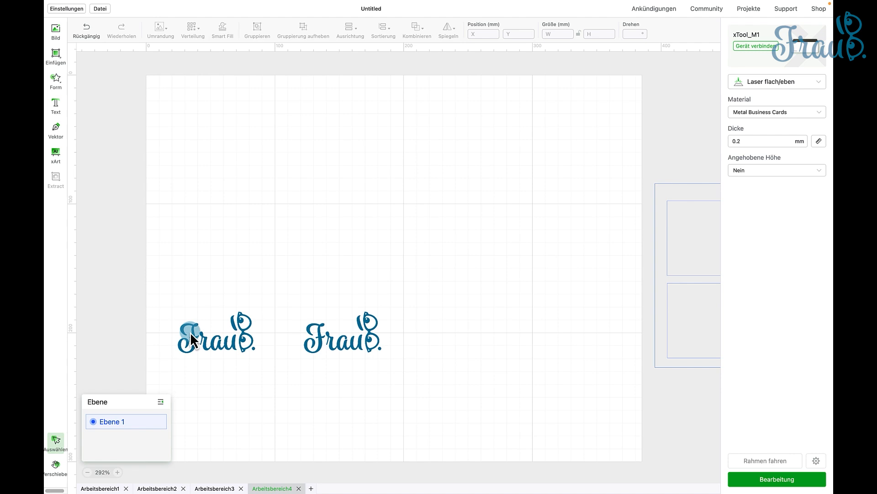
- Copy the voucher text from Arbeitsbereich1 into Arbeitsbereich4 and place it in the upper-right area at about X 282, Y 17.8 mm
{"action": "scroll", "coordinate": [229, 319], "scroll_direction": "down", "scroll_amount": 2}
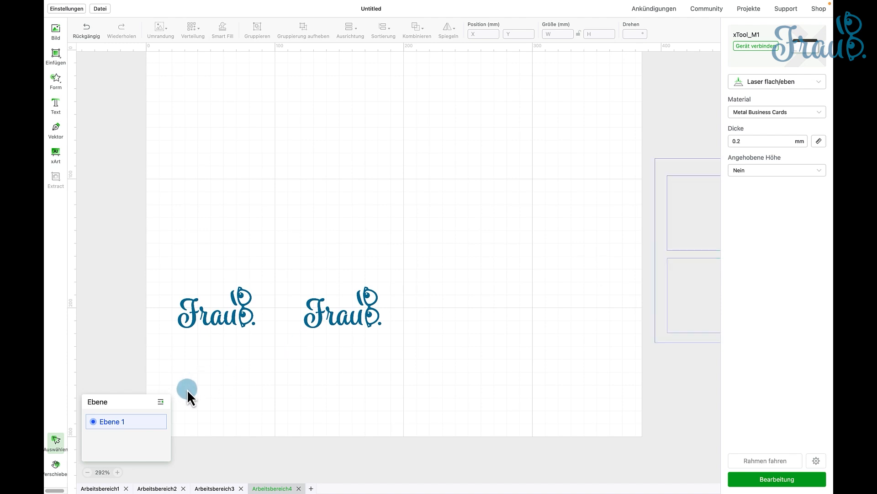
{"action": "left_click", "coordinate": [100, 488]}
{"action": "left_click", "coordinate": [375, 299]}
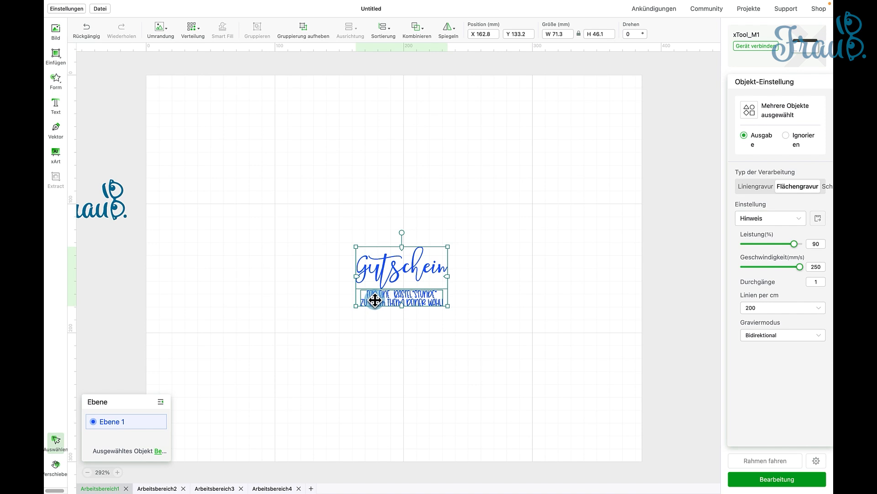
{"action": "left_click", "coordinate": [271, 488]}
{"action": "key", "text": "ctrl+v"}
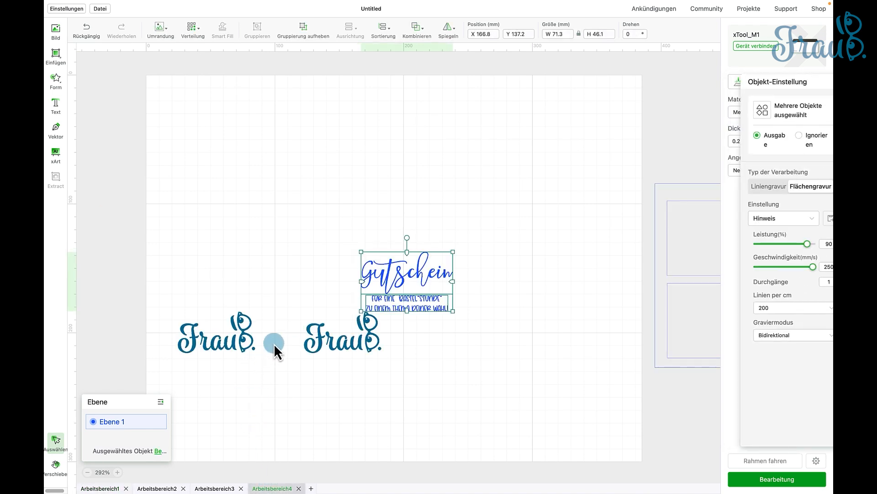
{"action": "left_click_drag", "start_coordinate": [406, 280], "coordinate": [692, 133]}
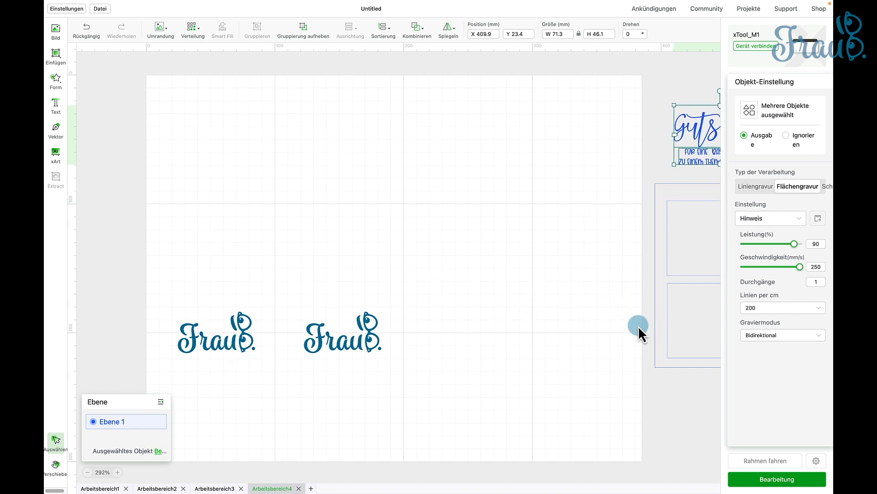
{"action": "left_click", "coordinate": [649, 325]}
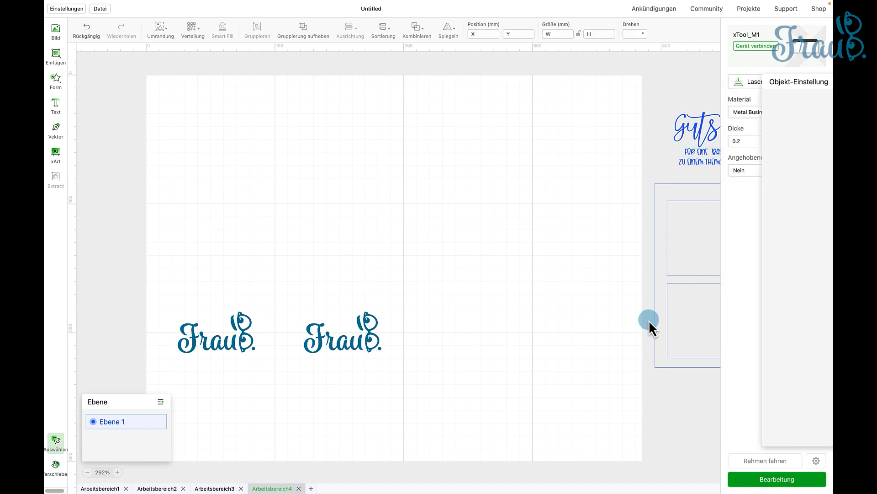
{"action": "left_click_drag", "start_coordinate": [713, 131], "coordinate": [551, 115]}
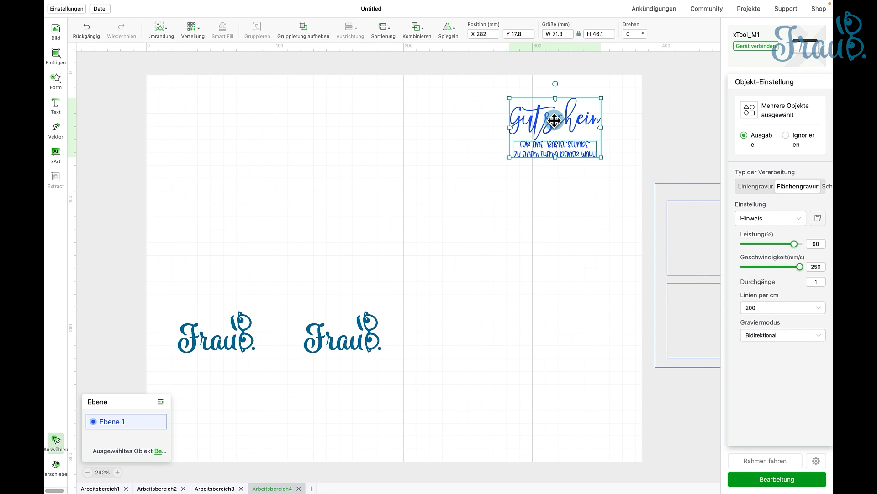
{"action": "left_click", "coordinate": [654, 113]}
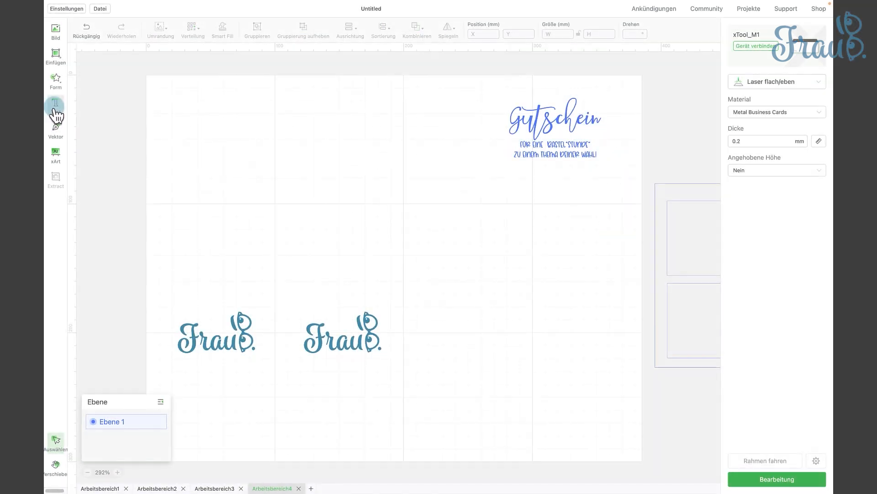
- Add the text "Gutschein" and place it beside the copied voucher at about X 81.9, Y 32.5 mm
{"action": "left_click", "coordinate": [55, 106]}
{"action": "left_click", "coordinate": [287, 123]}
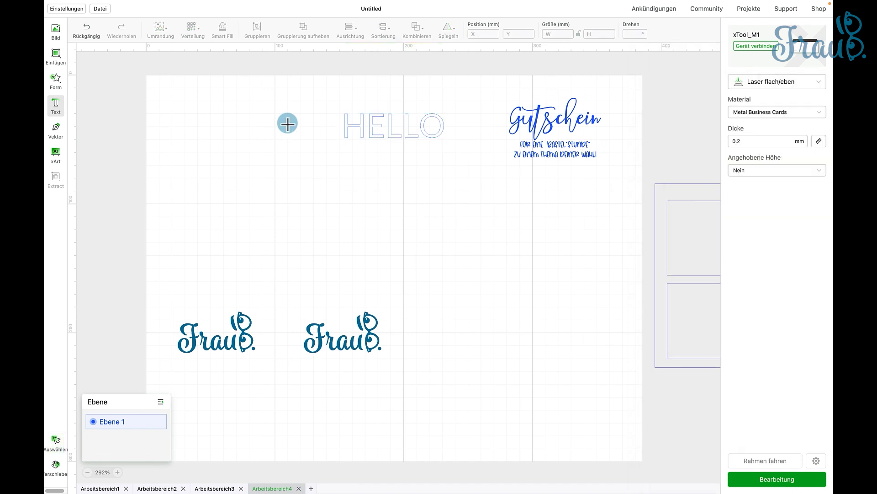
{"action": "left_click", "coordinate": [377, 116]}
{"action": "left_click_drag", "start_coordinate": [698, 72], "coordinate": [493, 53]}
{"action": "type", "text": "Gutschein"}
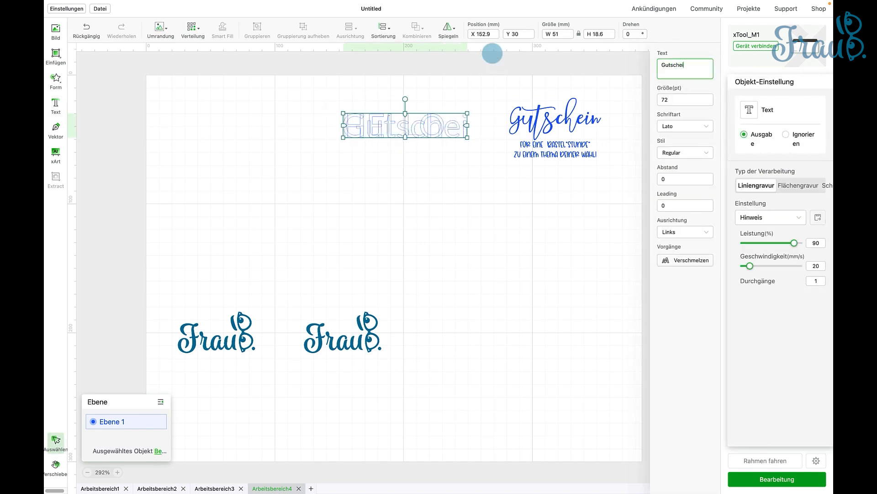
{"action": "left_click", "coordinate": [477, 217]}
{"action": "left_click_drag", "start_coordinate": [481, 136], "coordinate": [389, 138]}
- Apply a handwritten script font to the new Gutschein text and merge its letters into a vector
{"action": "left_click", "coordinate": [688, 127]}
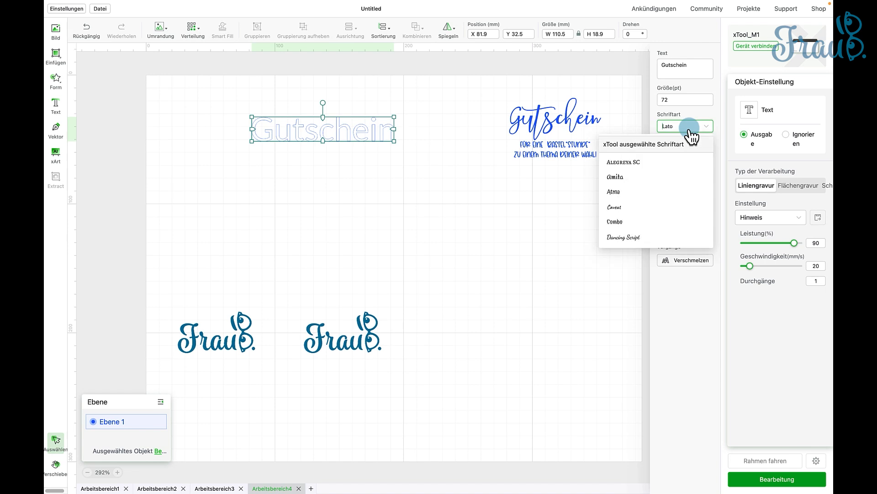
{"action": "scroll", "coordinate": [672, 210], "scroll_direction": "down", "scroll_amount": 10}
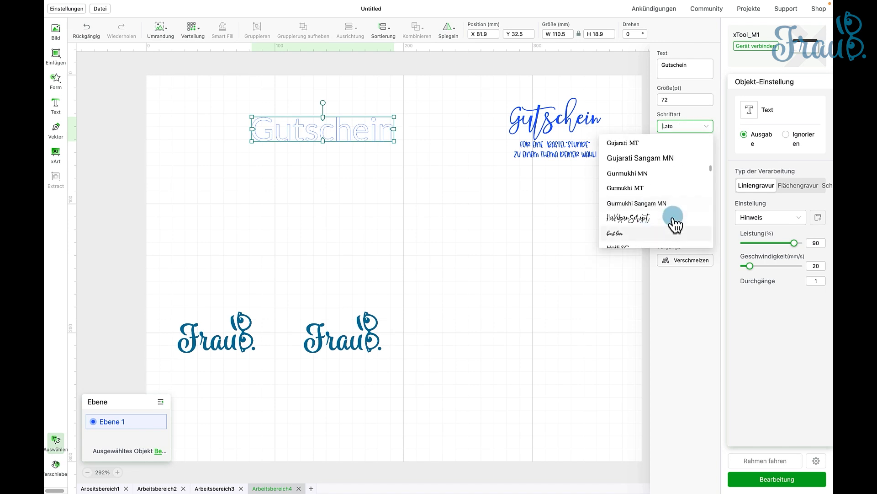
{"action": "left_click", "coordinate": [644, 219]}
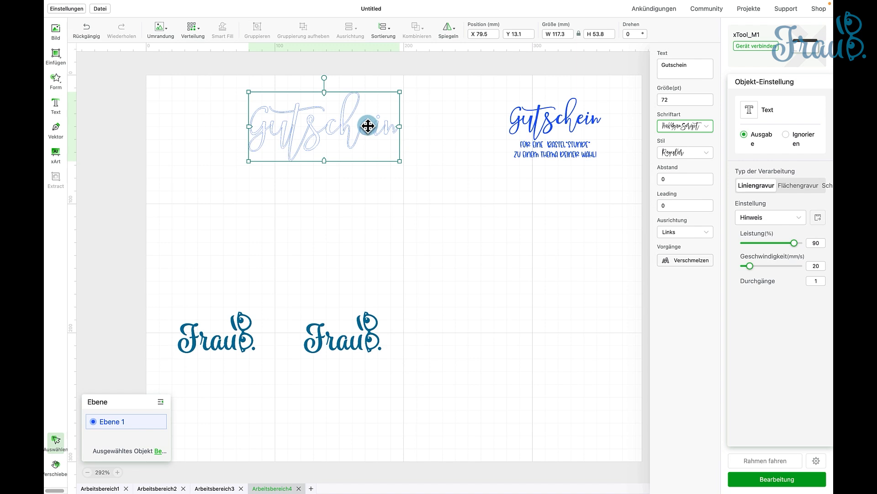
{"action": "left_click", "coordinate": [698, 264]}
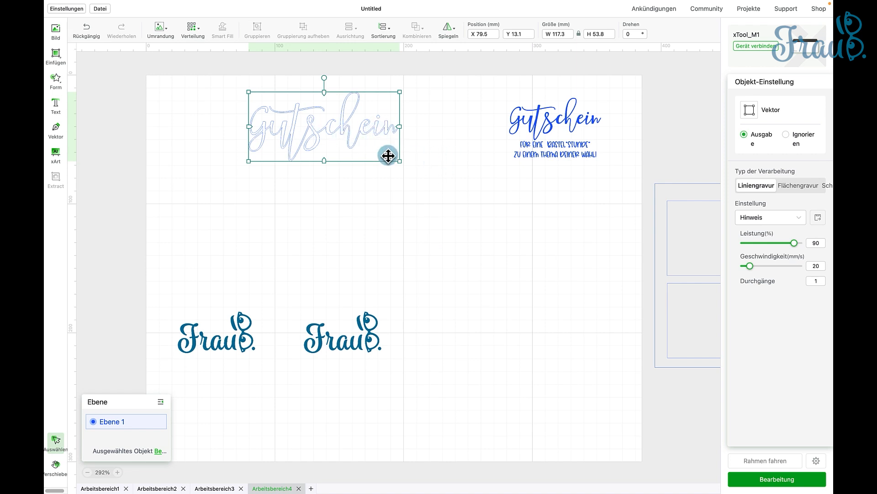
- Delete the outlined Gutschein sample and move the copied voucher text off the work area to about X 404.5 mm
{"action": "left_click", "coordinate": [538, 130]}
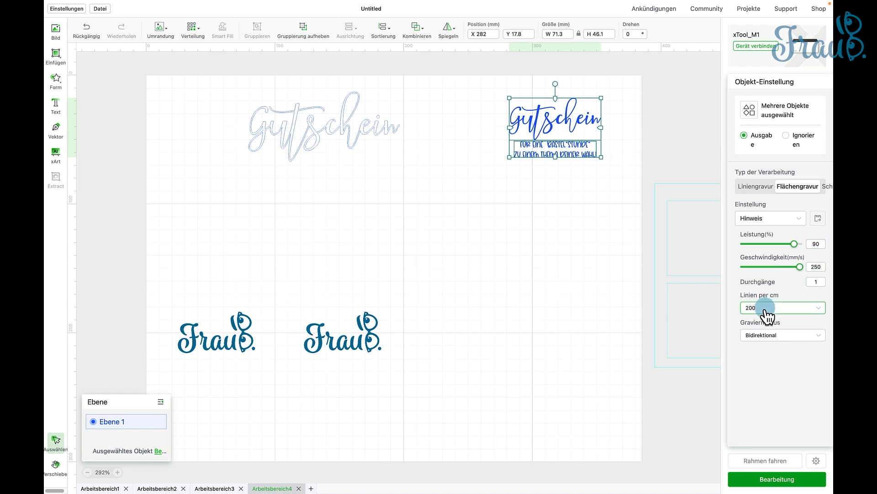
{"action": "left_click", "coordinate": [373, 132]}
{"action": "key", "text": "Delete"}
{"action": "left_click_drag", "start_coordinate": [541, 132], "coordinate": [699, 133]}
- Open the processing preview for the two logos and start the engraving job
{"action": "scroll", "coordinate": [676, 171], "scroll_direction": "up", "scroll_amount": 1}
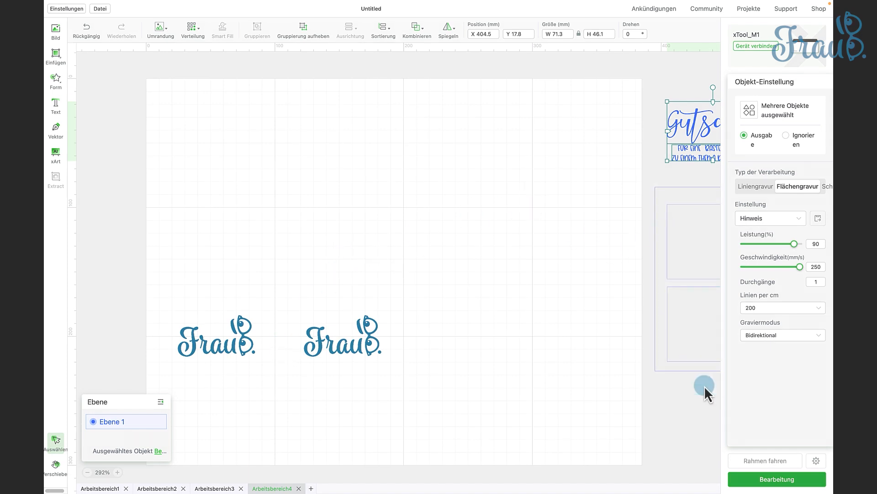
{"action": "left_click", "coordinate": [777, 479]}
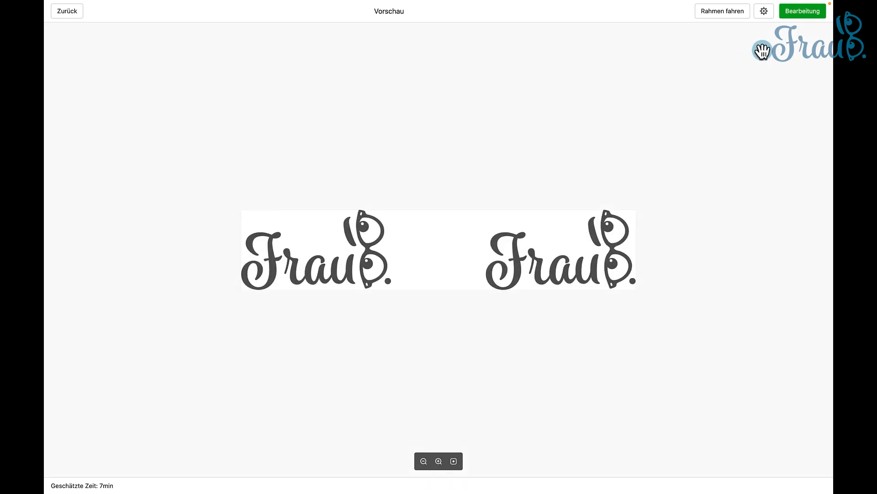
{"action": "left_click", "coordinate": [803, 19]}
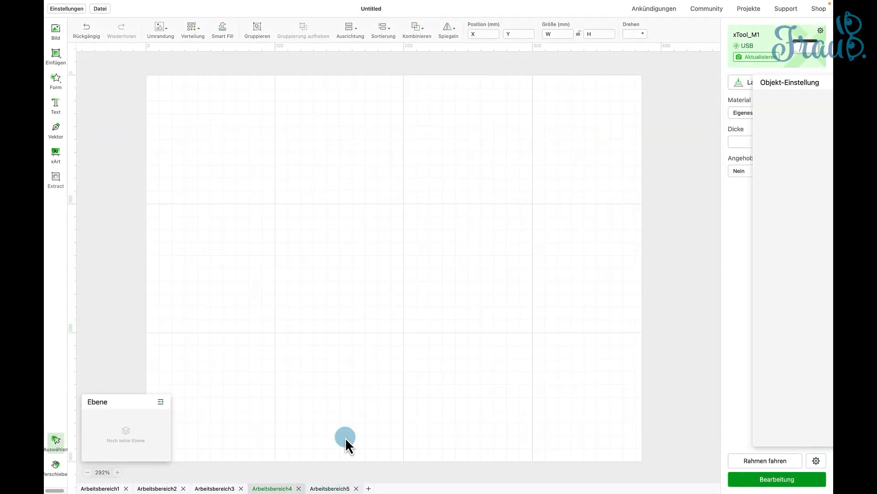
- Position the jig outline in Arbeitsbereich5 at the work area's lower-left corner, at about X 0.1, Y 157.1 mm
{"action": "left_click_drag", "start_coordinate": [670, 237], "coordinate": [198, 308]}
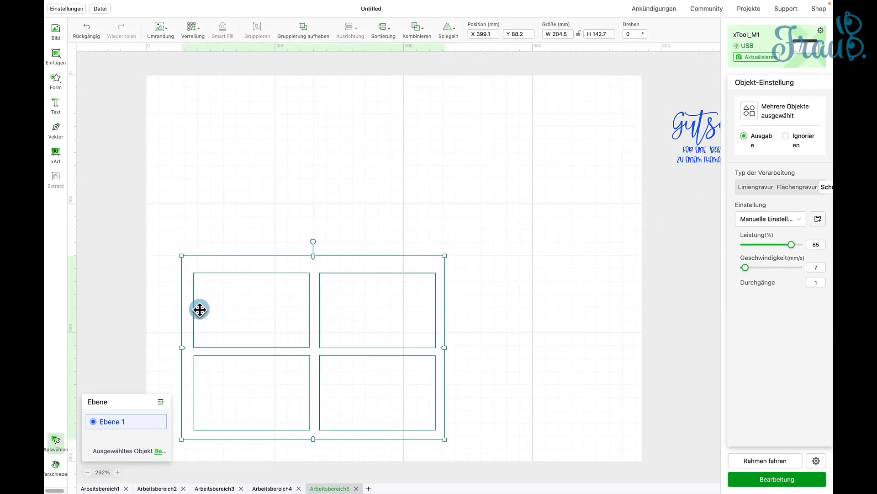
{"action": "scroll", "coordinate": [219, 303], "scroll_direction": "down", "scroll_amount": 3}
{"action": "left_click_drag", "start_coordinate": [231, 137], "coordinate": [196, 159]}
{"action": "scroll", "coordinate": [434, 207], "scroll_direction": "up", "scroll_amount": 9}
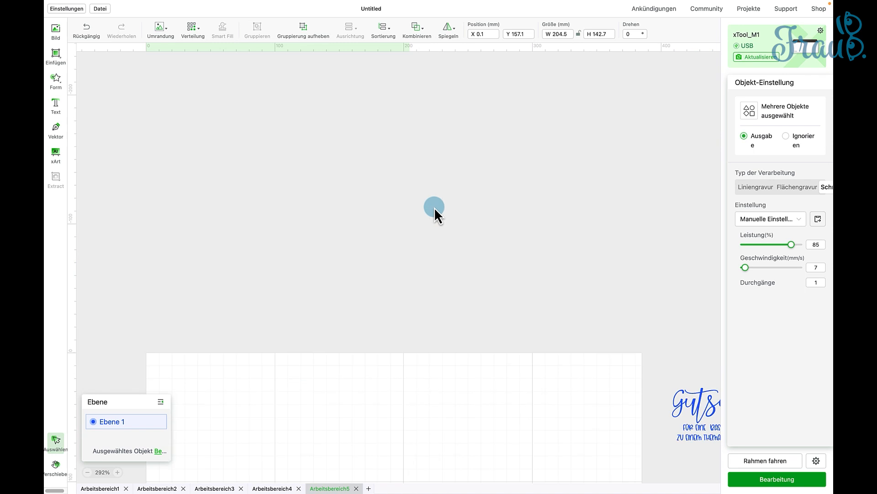
{"action": "scroll", "coordinate": [594, 206], "scroll_direction": "down", "scroll_amount": 5}
- Place a copy of the voucher text in each of the two upper card rectangles, and move the jig outline off the work area
{"action": "left_click_drag", "start_coordinate": [704, 197], "coordinate": [315, 333]}
{"action": "scroll", "coordinate": [281, 347], "scroll_direction": "down", "scroll_amount": 1}
{"action": "left_click_drag", "start_coordinate": [297, 270], "coordinate": [350, 336]}
{"action": "left_click", "coordinate": [401, 334]}
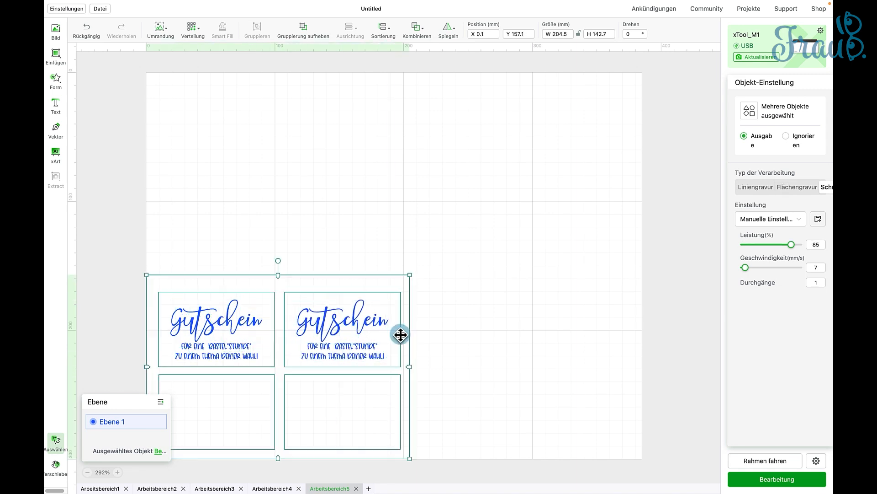
{"action": "left_click_drag", "start_coordinate": [254, 277], "coordinate": [760, 221]}
- Set both vouchers to Flächengravur with 90 % power, 250 mm/s speed and one pass, and choose a higher number of lines per cm
{"action": "left_click_drag", "start_coordinate": [157, 264], "coordinate": [425, 372]}
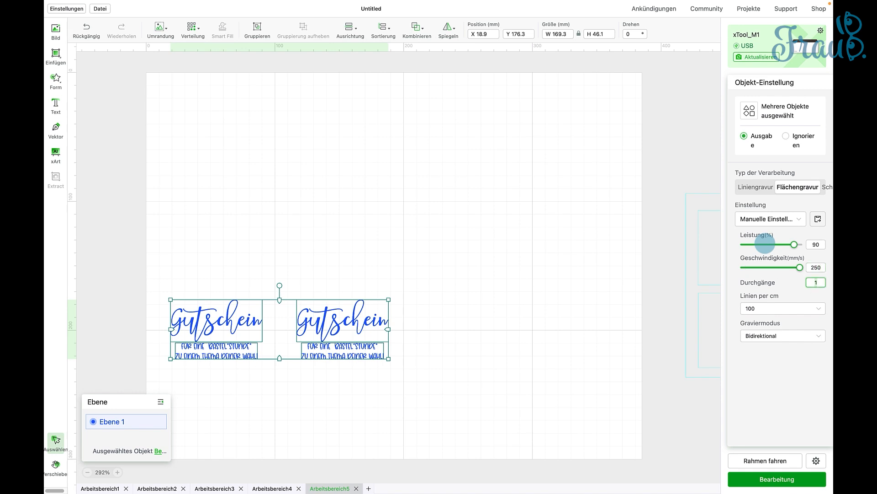
{"action": "left_click", "coordinate": [805, 309]}
{"action": "scroll", "coordinate": [762, 405], "scroll_direction": "down", "scroll_amount": 5}
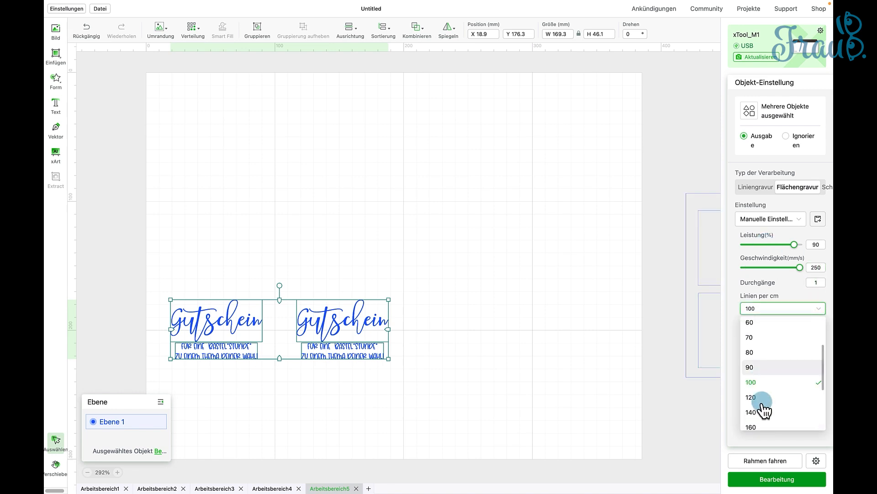
{"action": "left_click", "coordinate": [762, 396]}
- Set the material to Metal Business Cards and start the engraving job for the two vouchers from the preview
{"action": "left_click", "coordinate": [617, 214]}
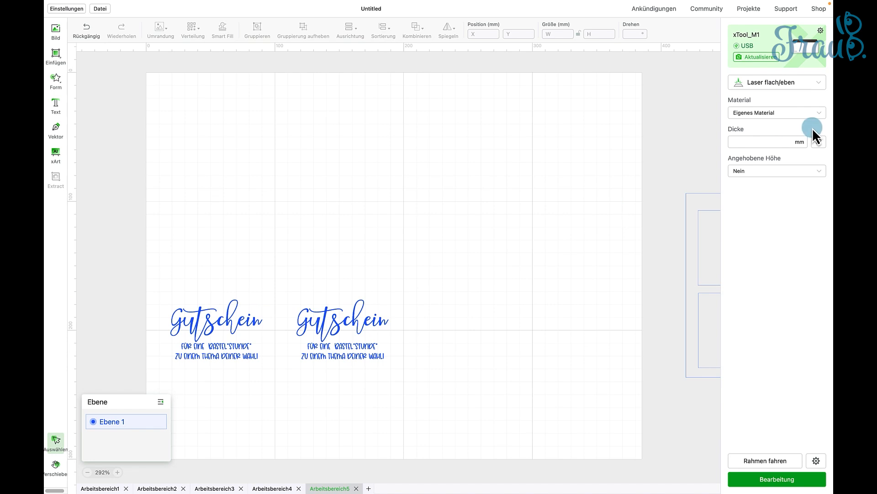
{"action": "left_click", "coordinate": [809, 123]}
{"action": "left_click", "coordinate": [759, 144]}
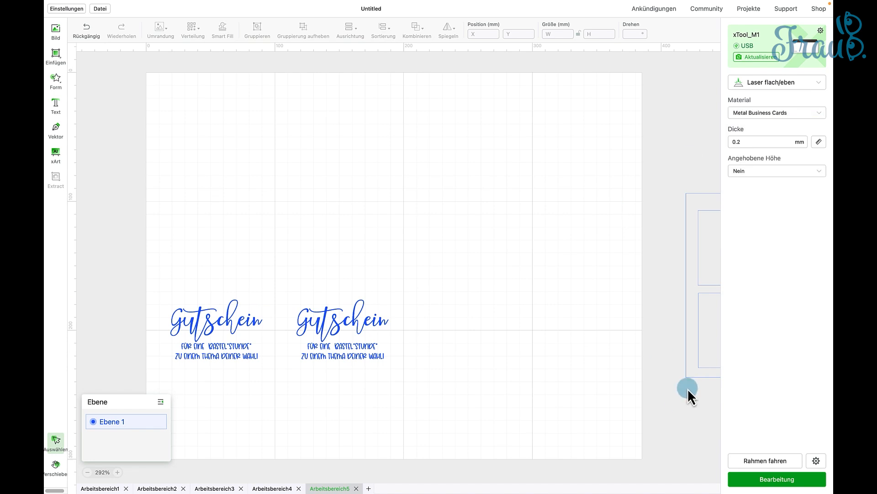
{"action": "left_click", "coordinate": [777, 479]}
{"action": "left_click", "coordinate": [802, 18]}
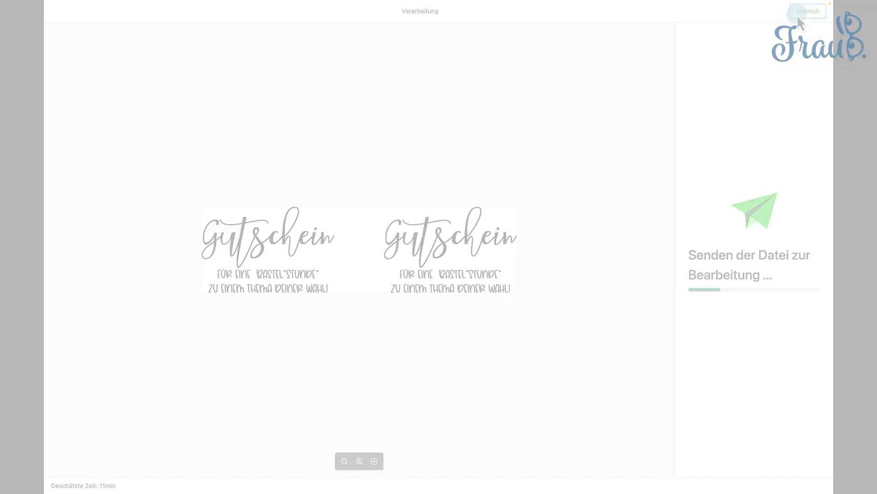